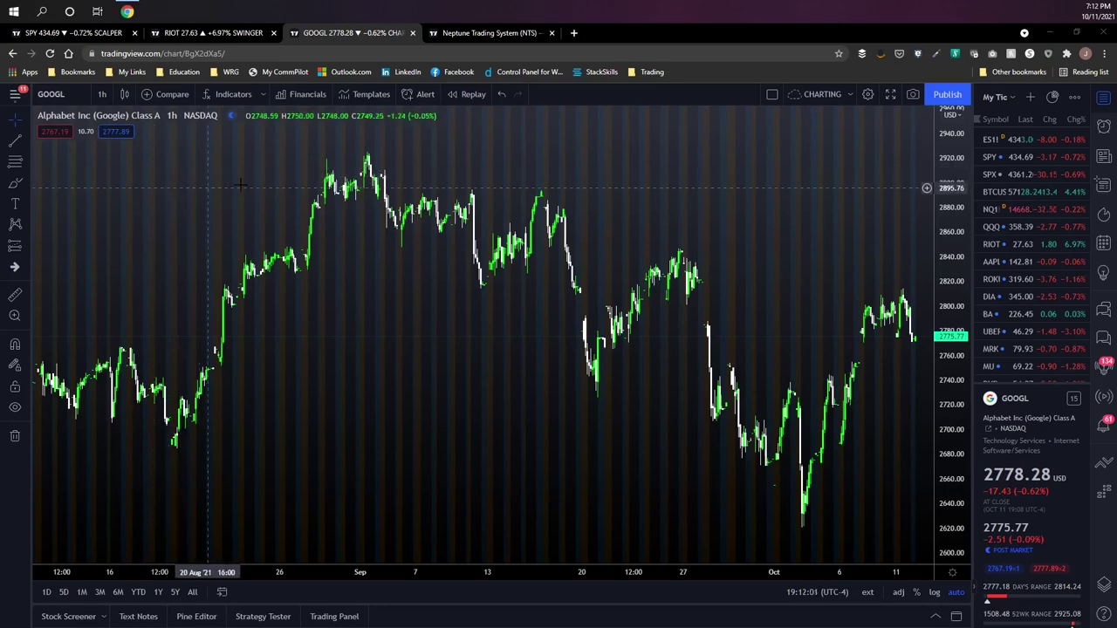
left_click(18, 99)
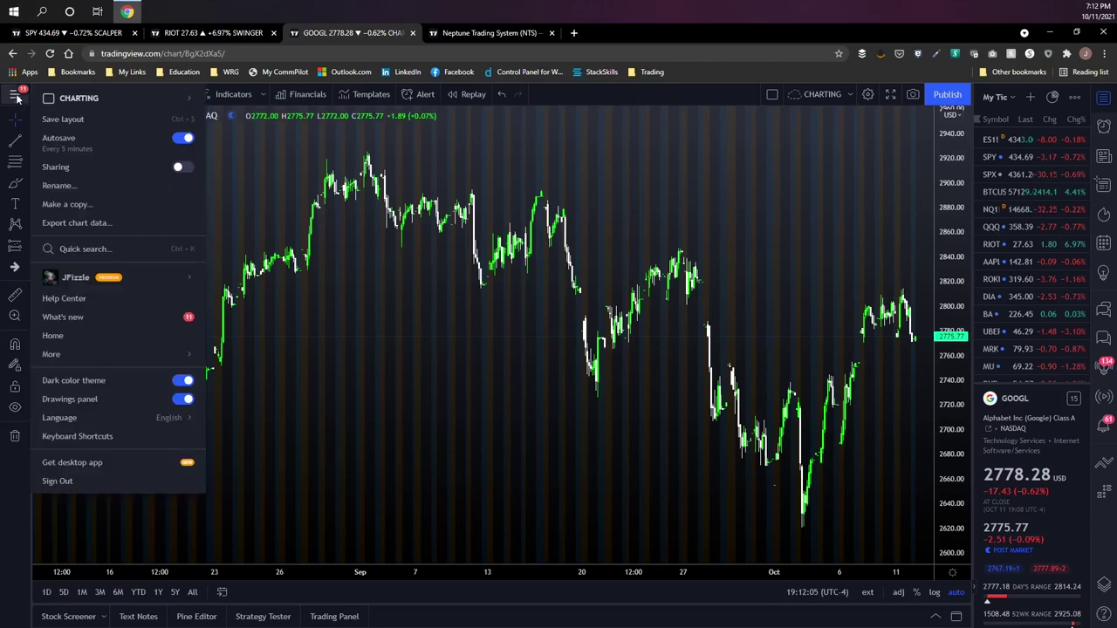
mouse_move(44, 100)
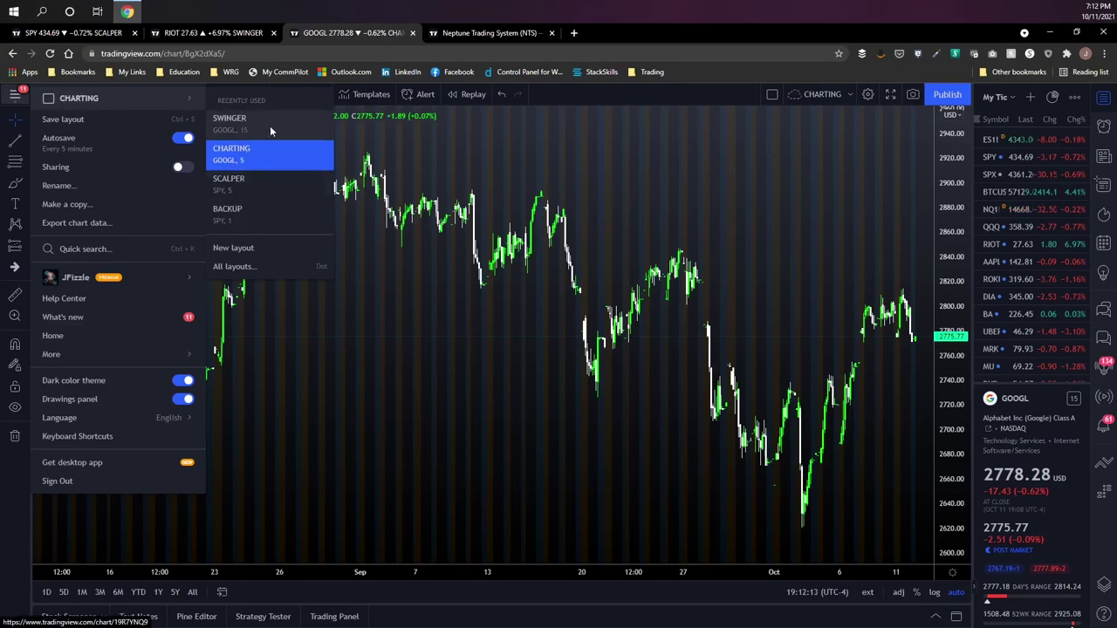
left_click(399, 131)
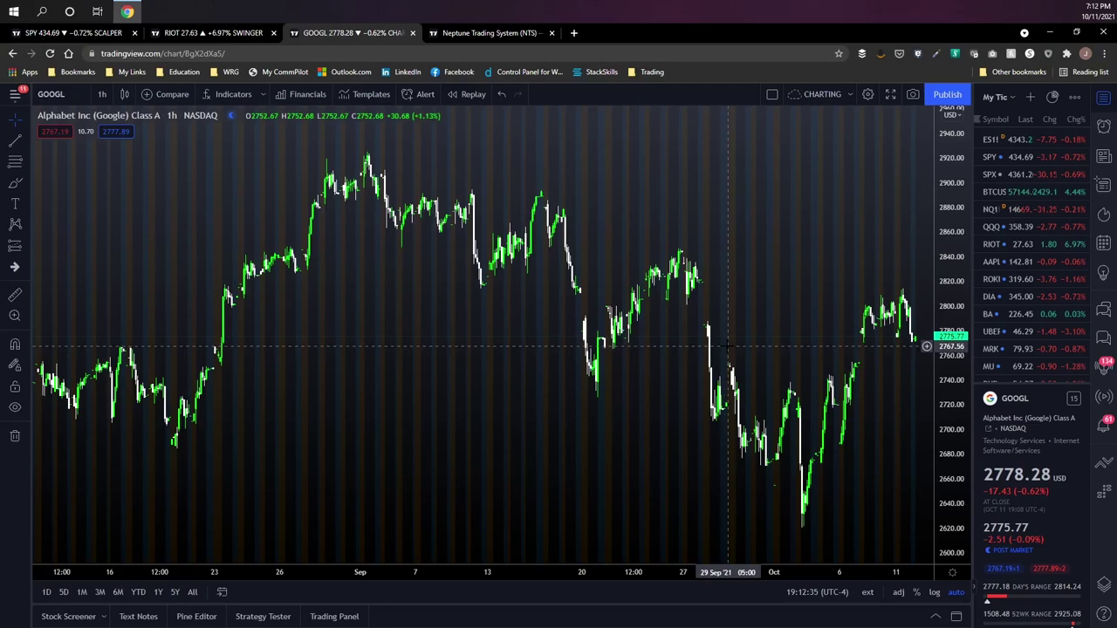
Step: Add horizontal lines to the GOOGL chart at about 2767.56, 2714.77, 2815.16, 2846.27, 2883.50 and 2910.84
key("alt+h")
key("alt+h")
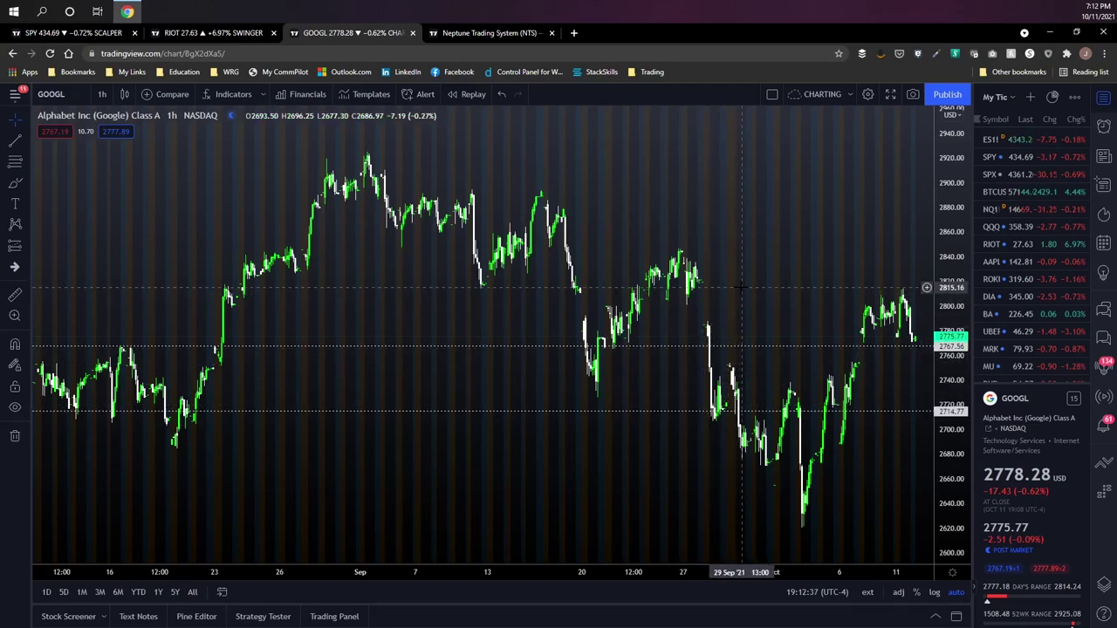
key("alt+h")
key("alt+h")
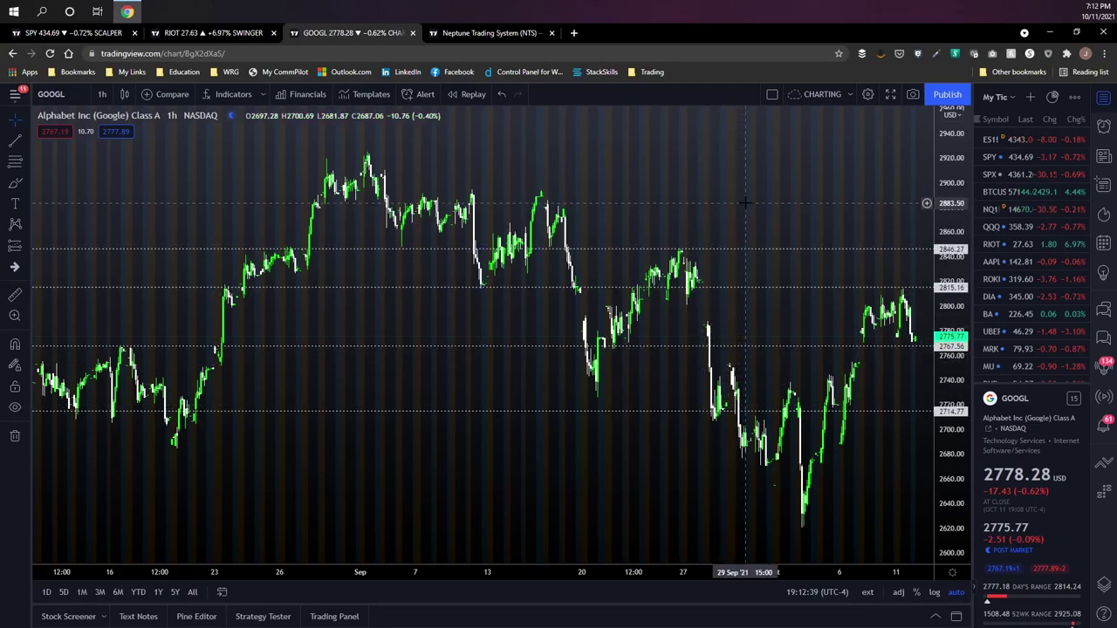
key("alt+h")
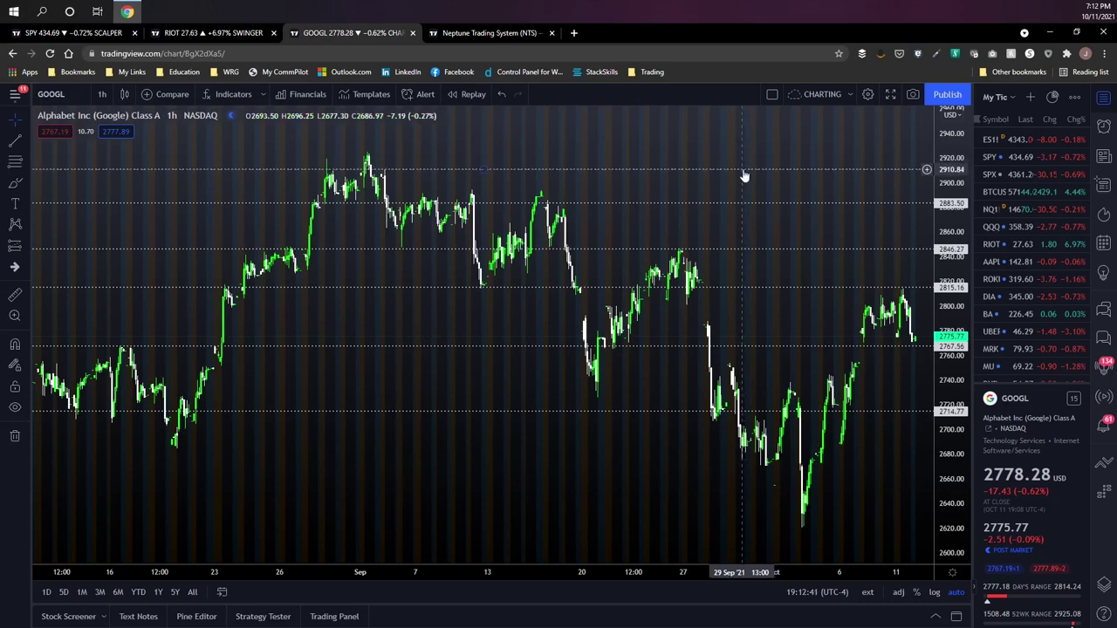
key("alt+h")
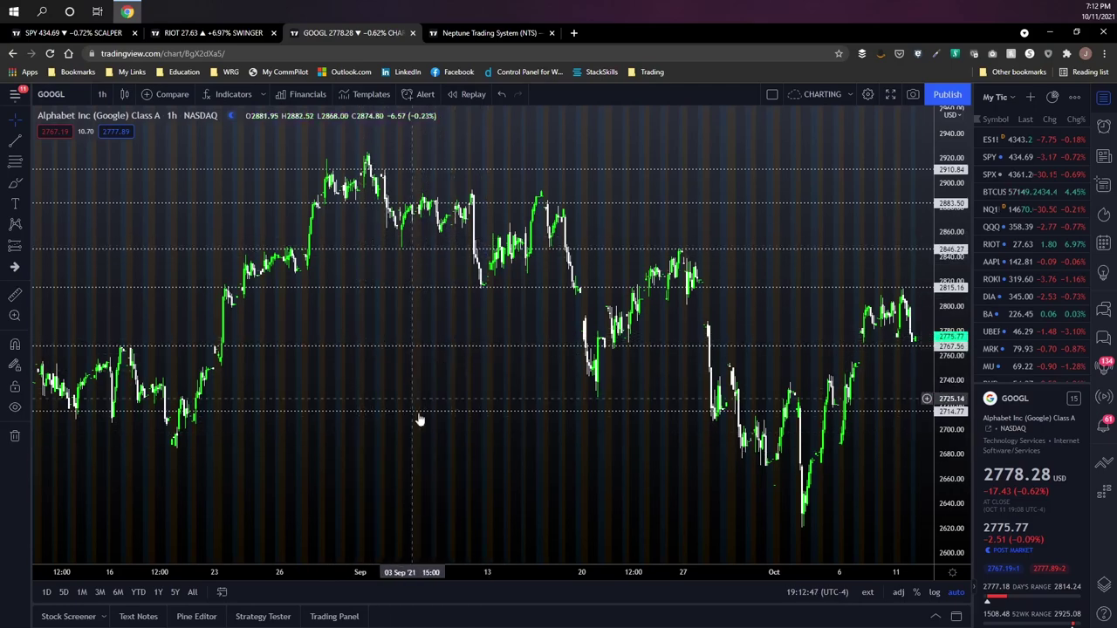
Step: Change the GOOGL chart type to Heikin Ashi
left_click(125, 96)
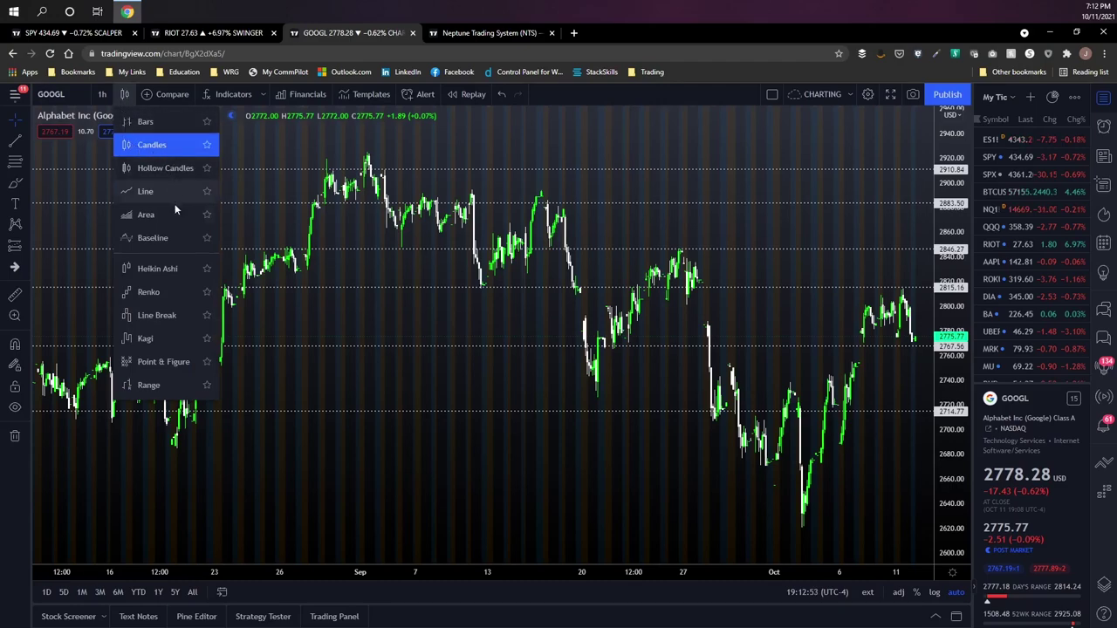
left_click(169, 271)
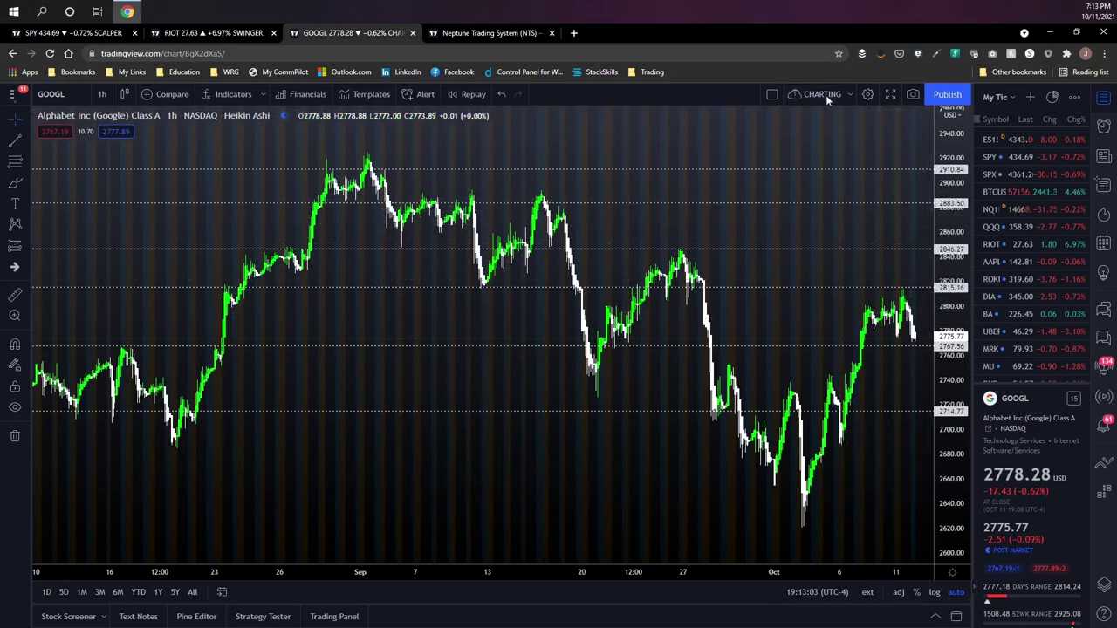
Step: Switch to the SWINGER chart layout
left_click(16, 97)
mouse_move(125, 94)
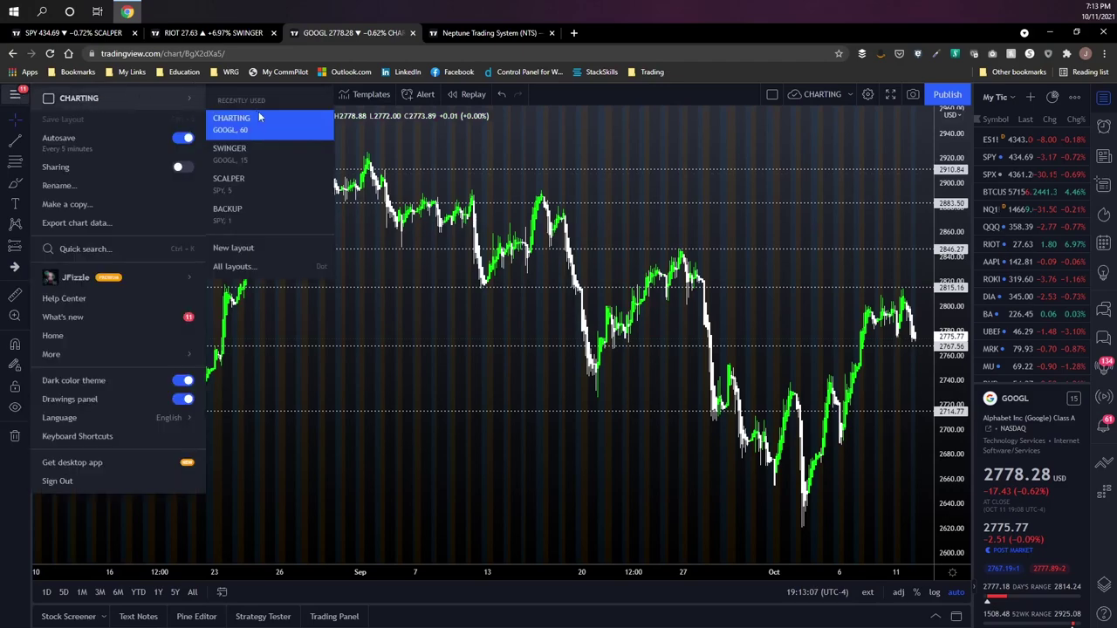
left_click(258, 157)
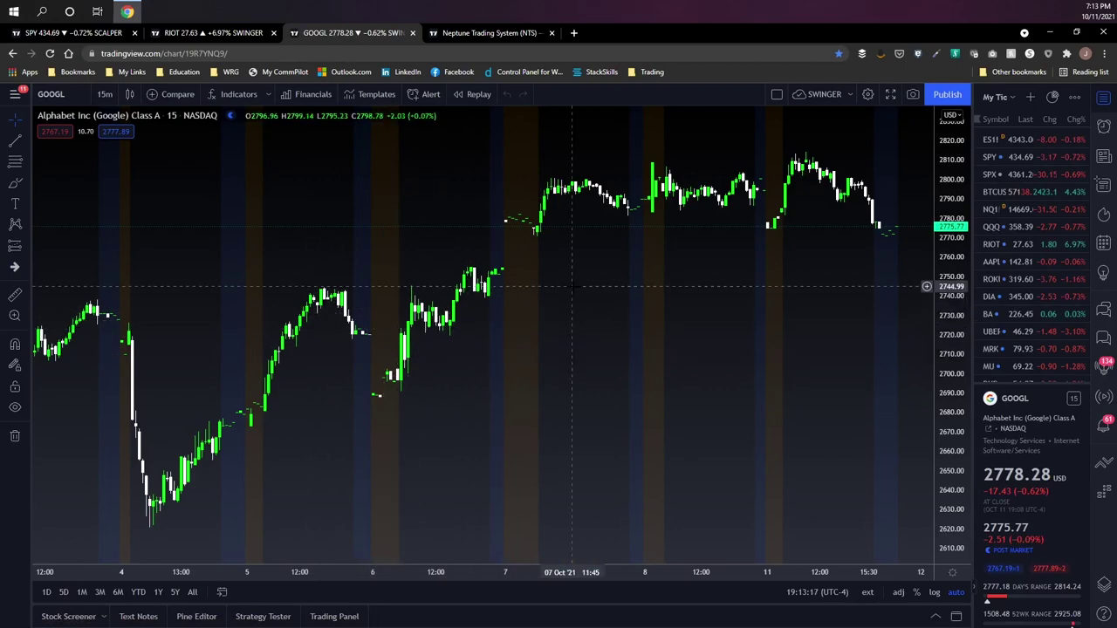
Step: Add horizontal lines to the 15-minute GOOGL chart at about 2708.75, 2724.92, 2740.20, 2771.65 and 2801.90
scroll(572, 285, "down", 2)
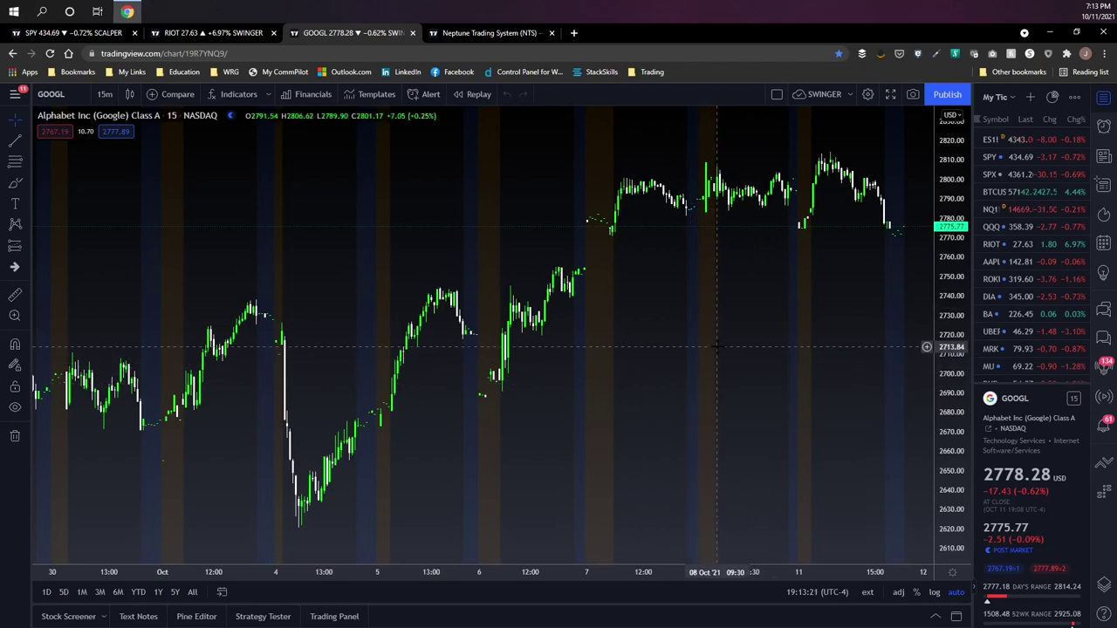
key("alt+h")
key("alt+h")
key("alt+h")
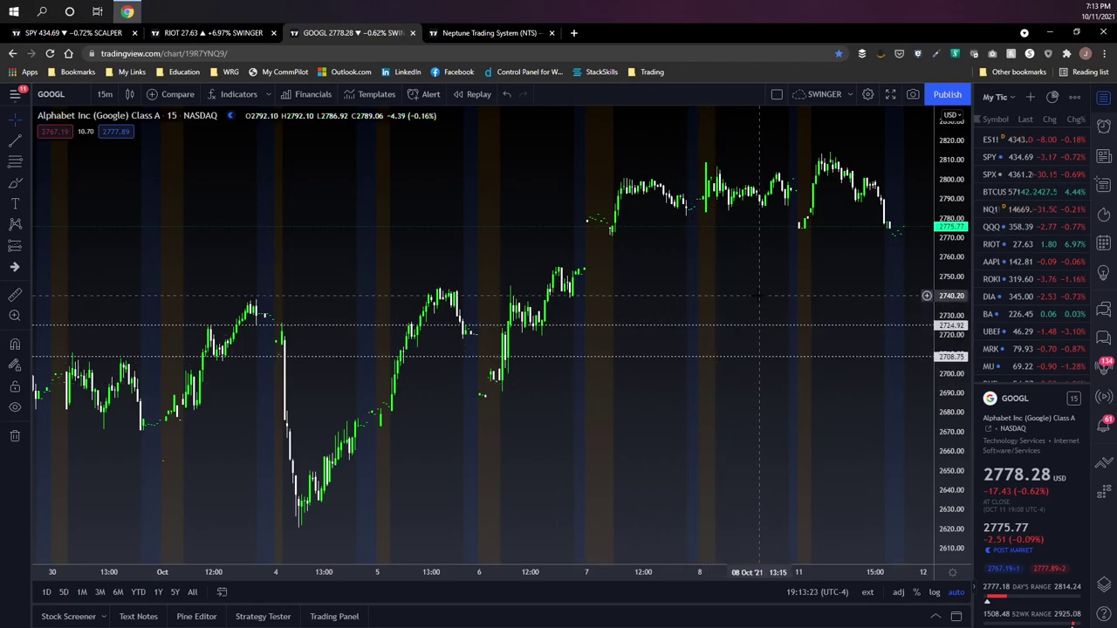
key("alt+h")
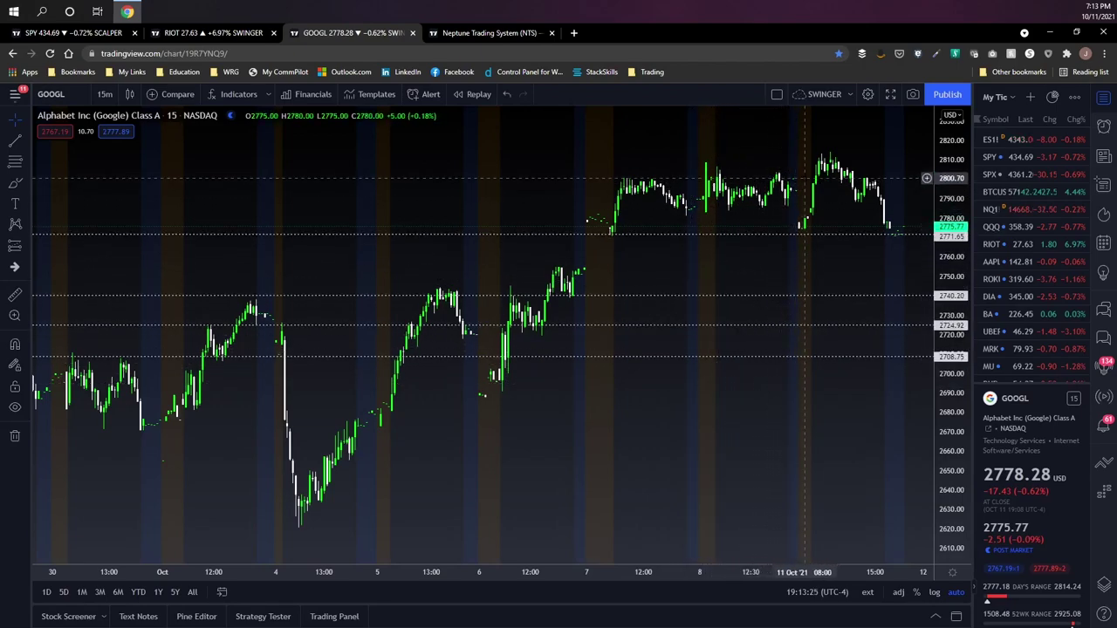
key("alt+h")
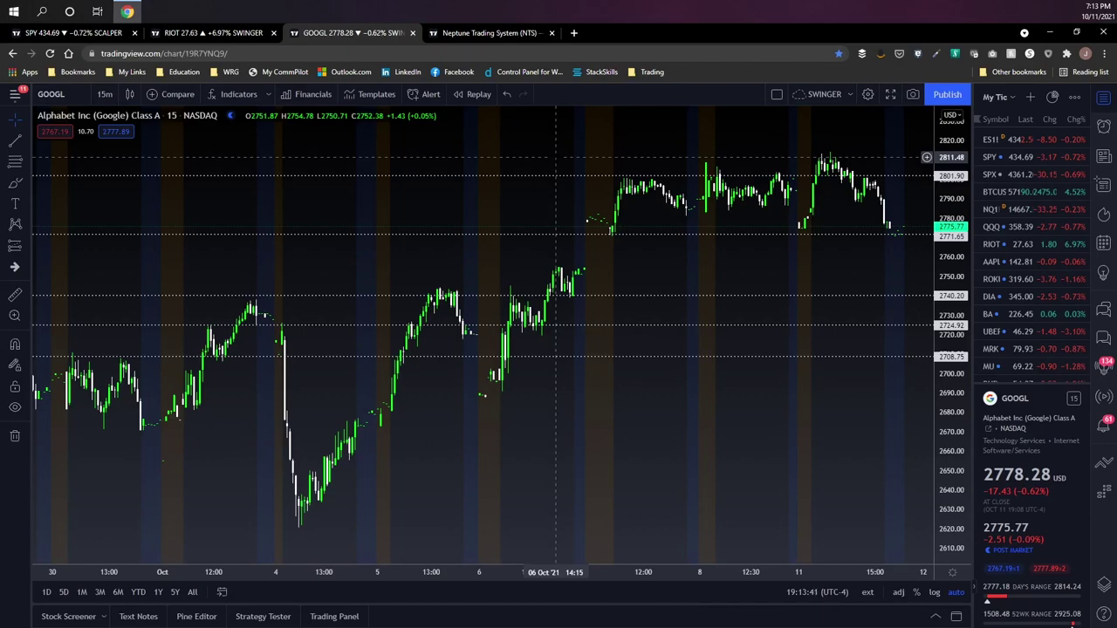
left_click(15, 96)
mouse_move(111, 96)
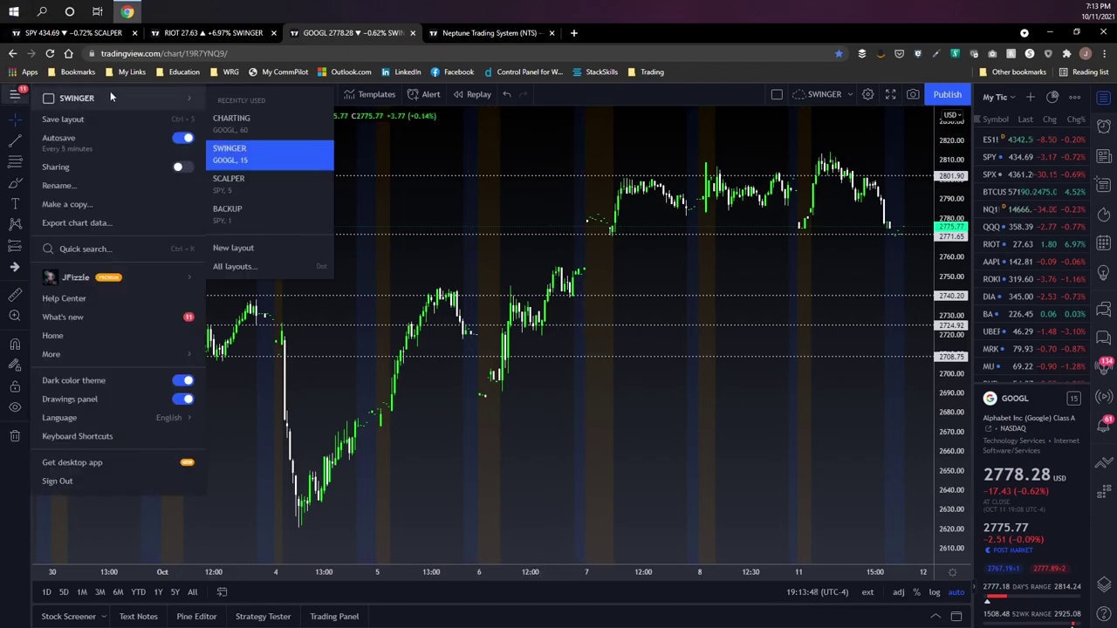
left_click(247, 129)
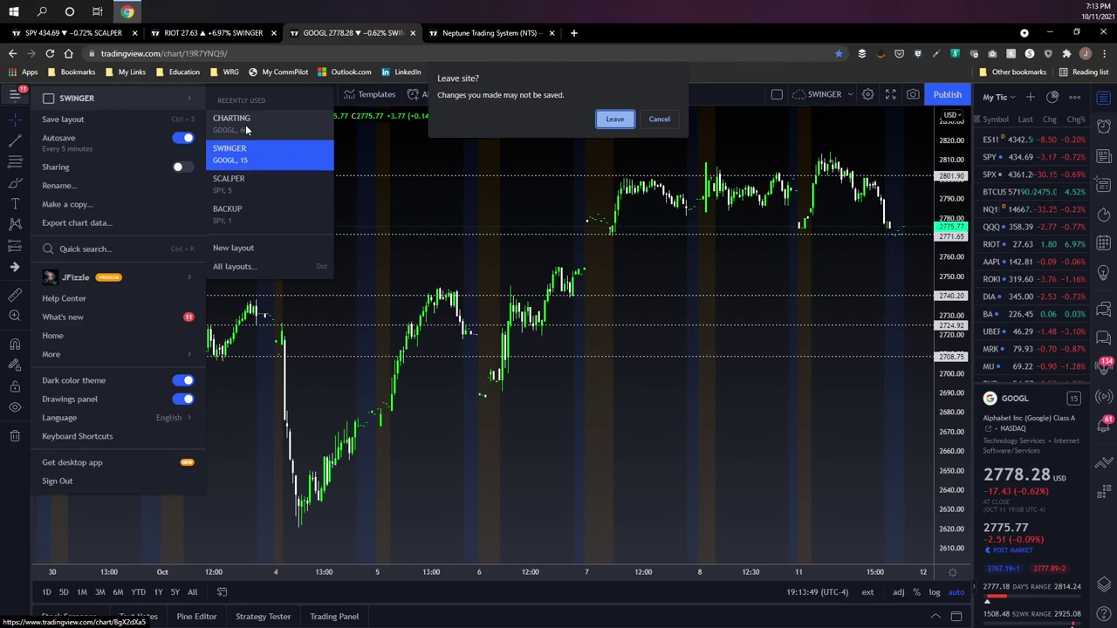
left_click(657, 121)
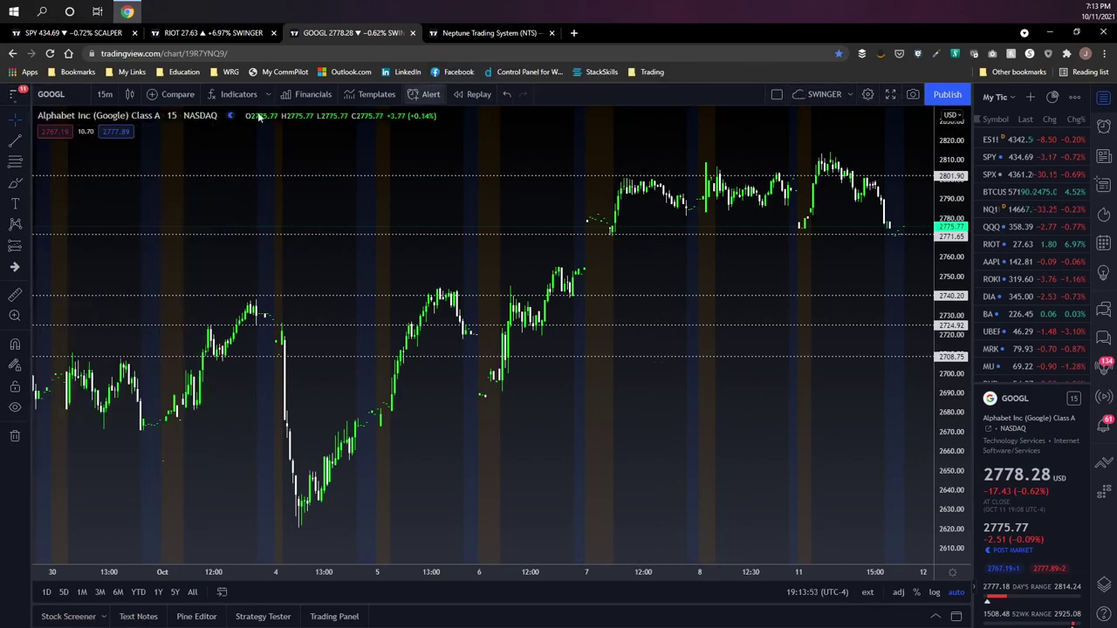
Step: Switch back to the CHARTING layout
left_click(15, 93)
mouse_move(89, 98)
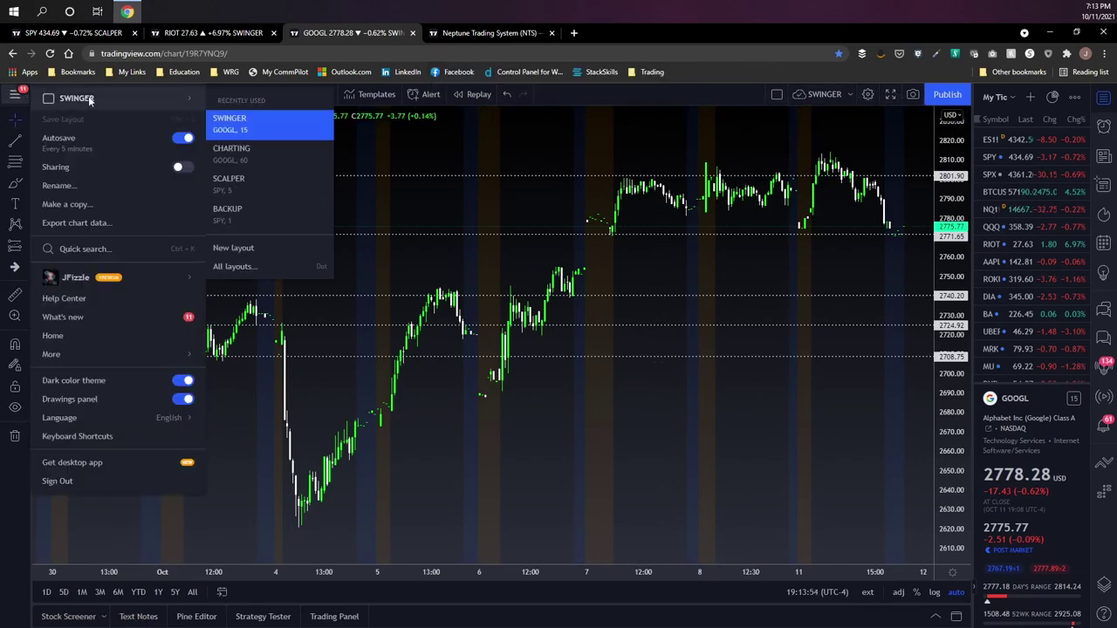
left_click(244, 152)
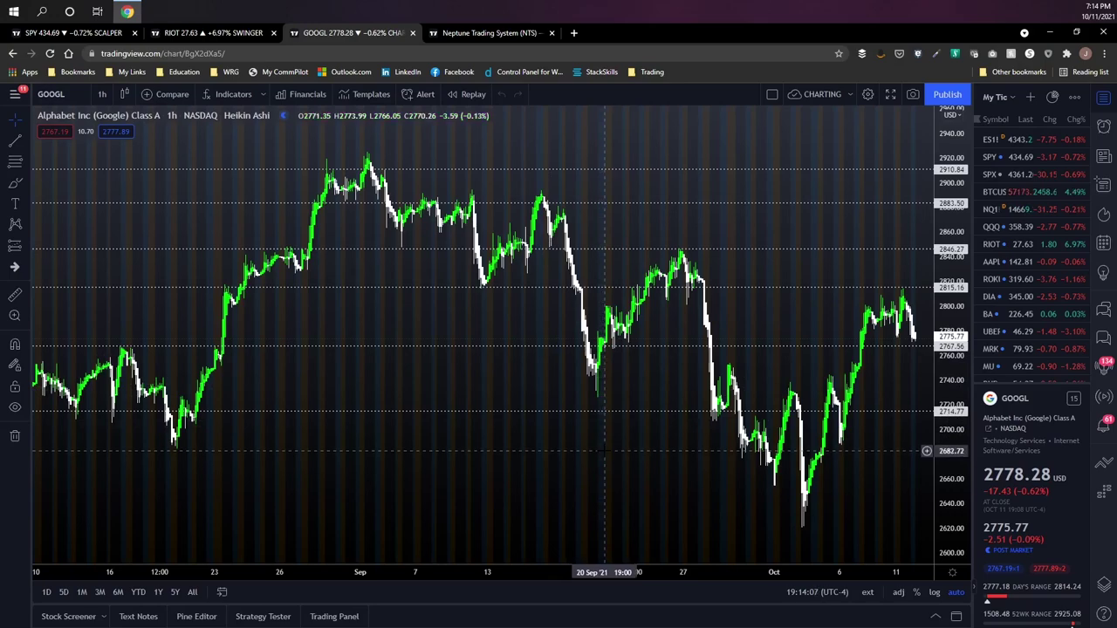
Step: Add three more horizontal lines to the hourly GOOGL chart at about 2688.38, 2725.61 and 2798.67
key("alt+h")
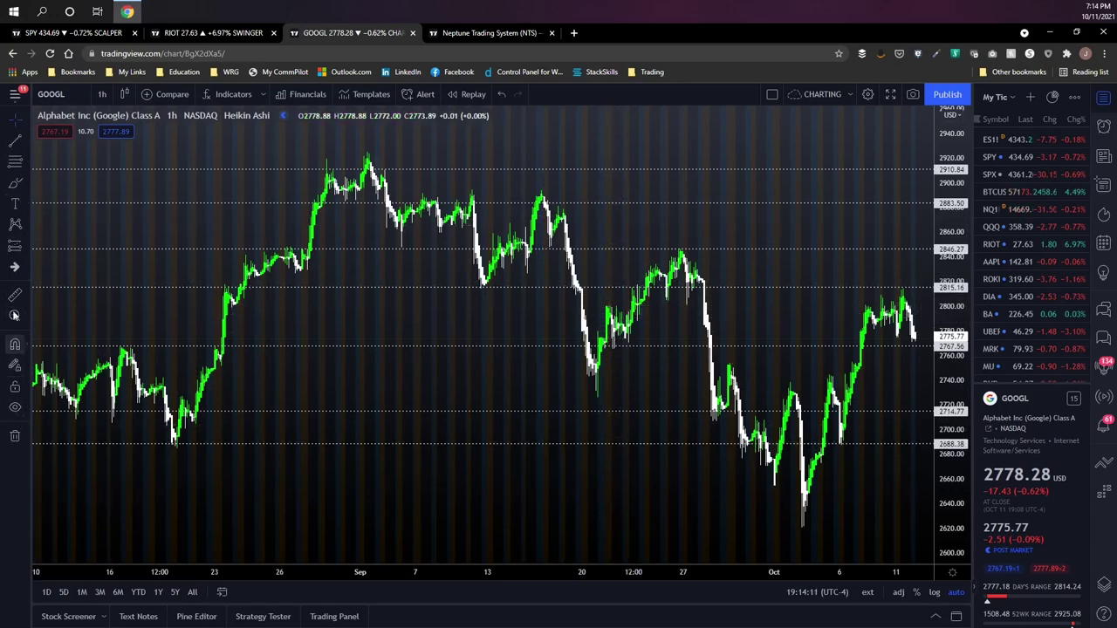
left_click(16, 144)
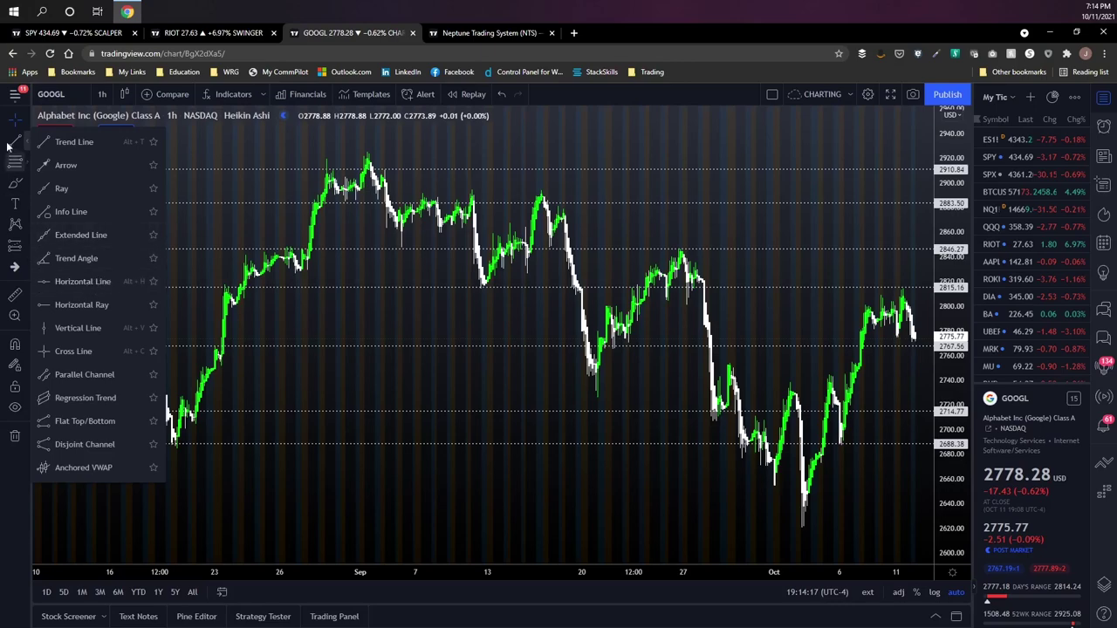
left_click(397, 345)
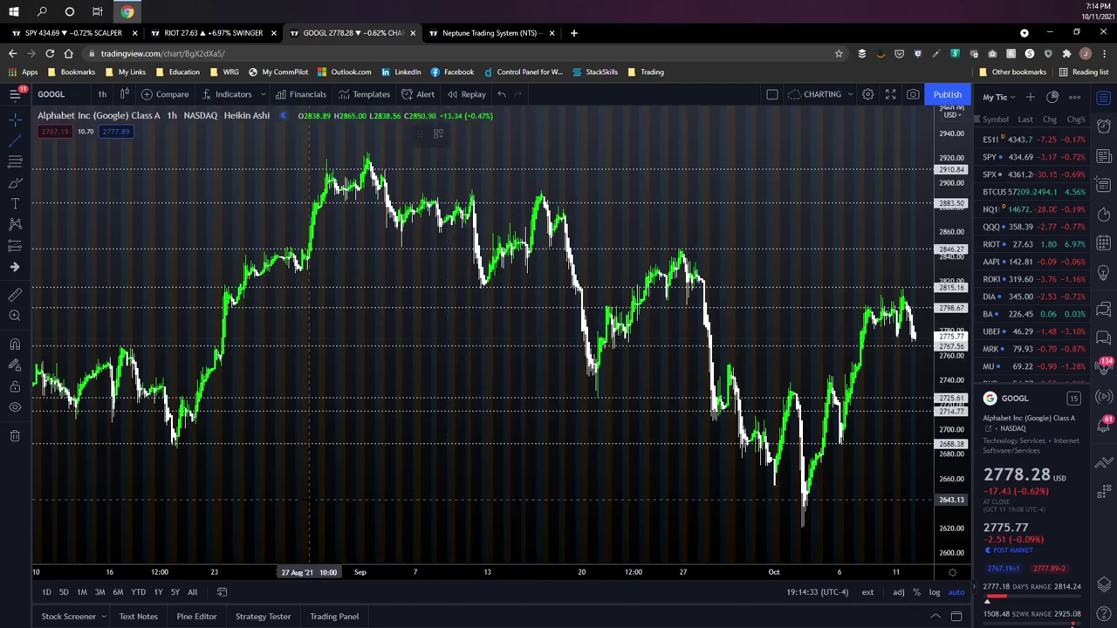
Step: Draw a rising trend line from about 2643 on 27 Aug to about 2802 on 15 Sep and extend it both left and right
left_click_drag(308, 499, 540, 305)
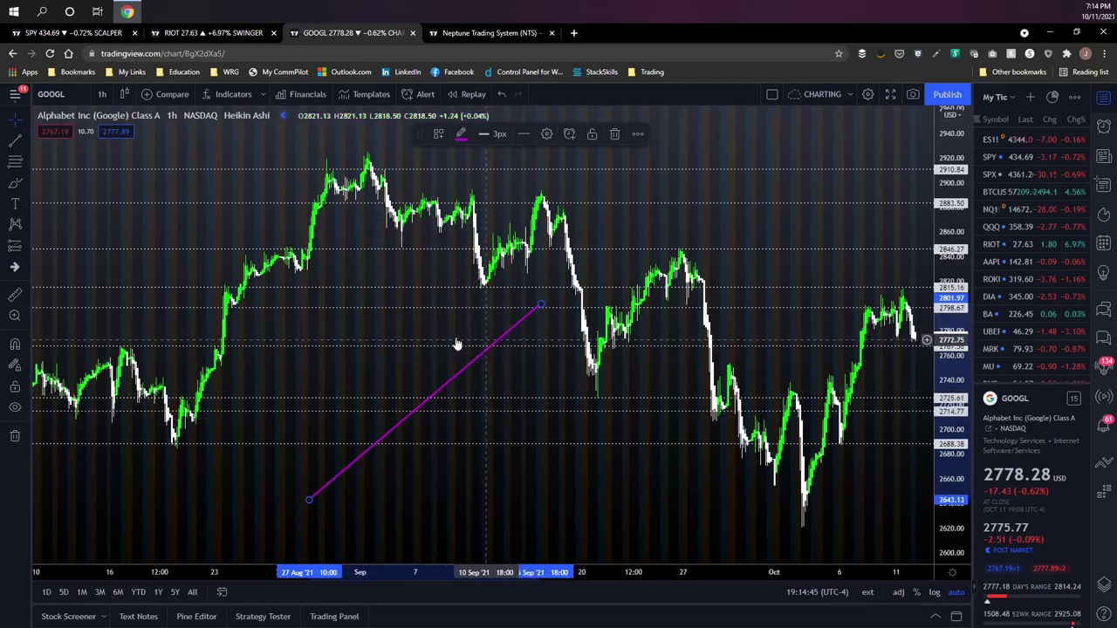
left_click(547, 134)
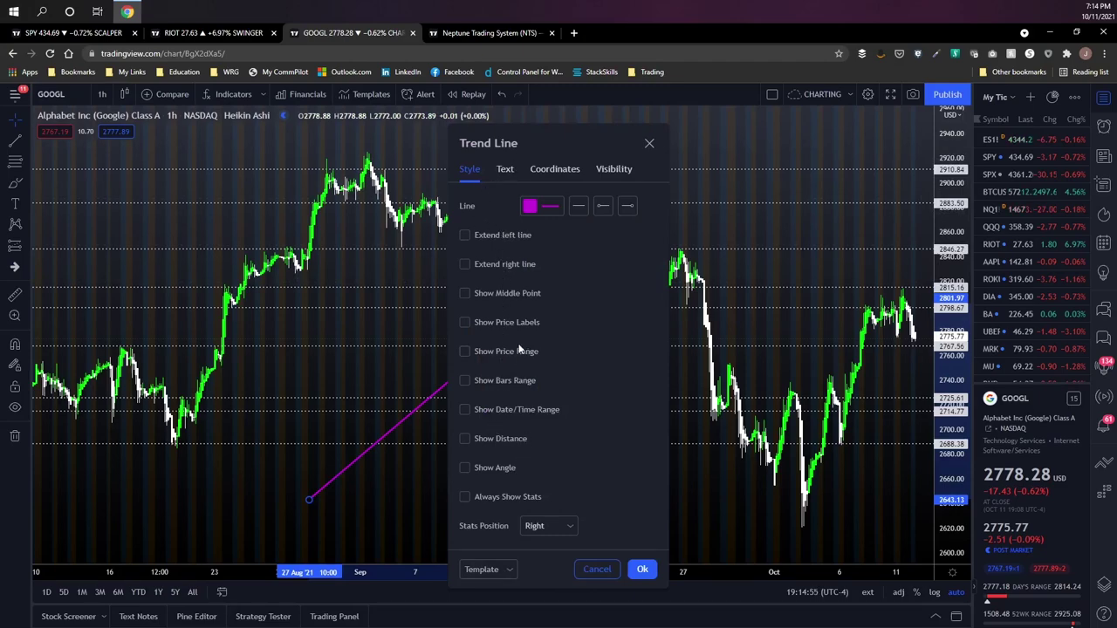
left_click(515, 236)
left_click(513, 263)
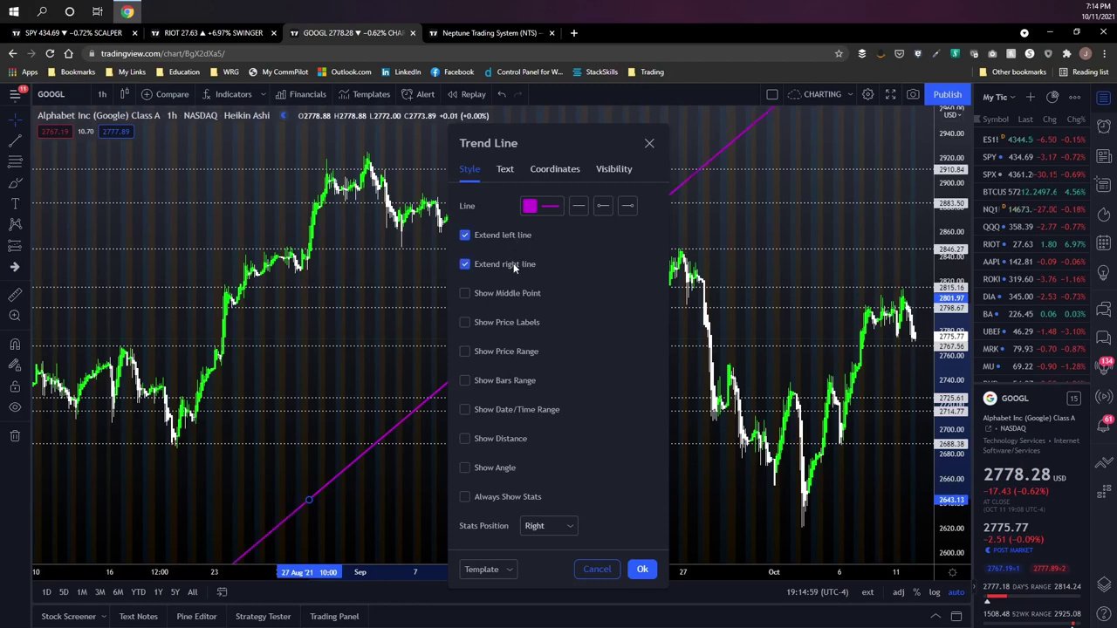
left_click_drag(549, 142, 765, 220)
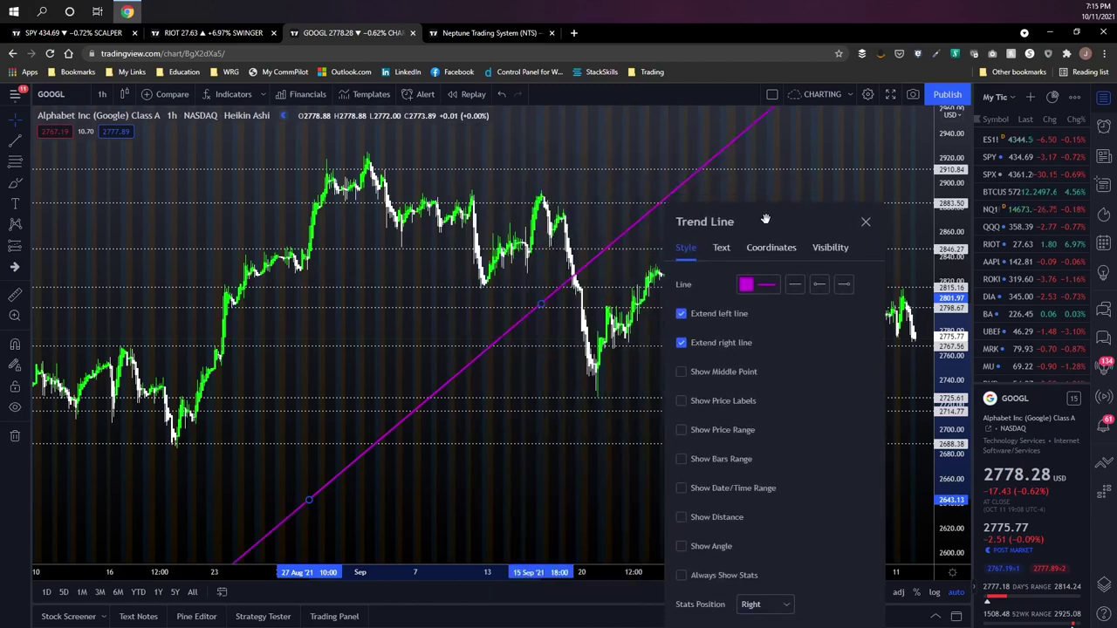
Step: Turn off the trend line's left and right extensions, and delete the line from the chart
left_click(702, 313)
left_click(707, 343)
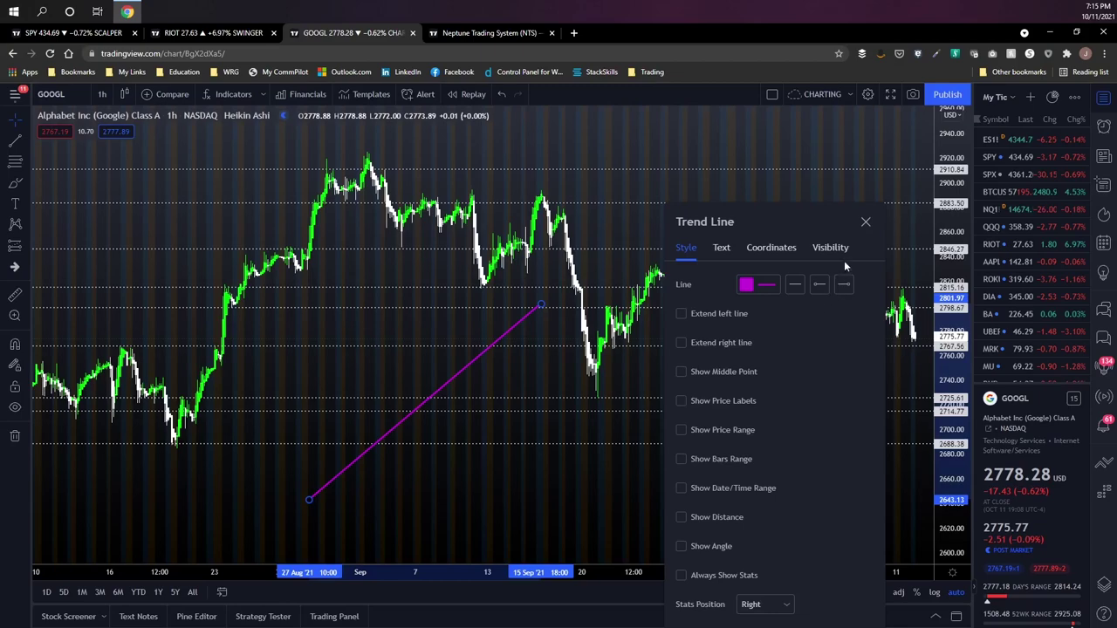
left_click(865, 223)
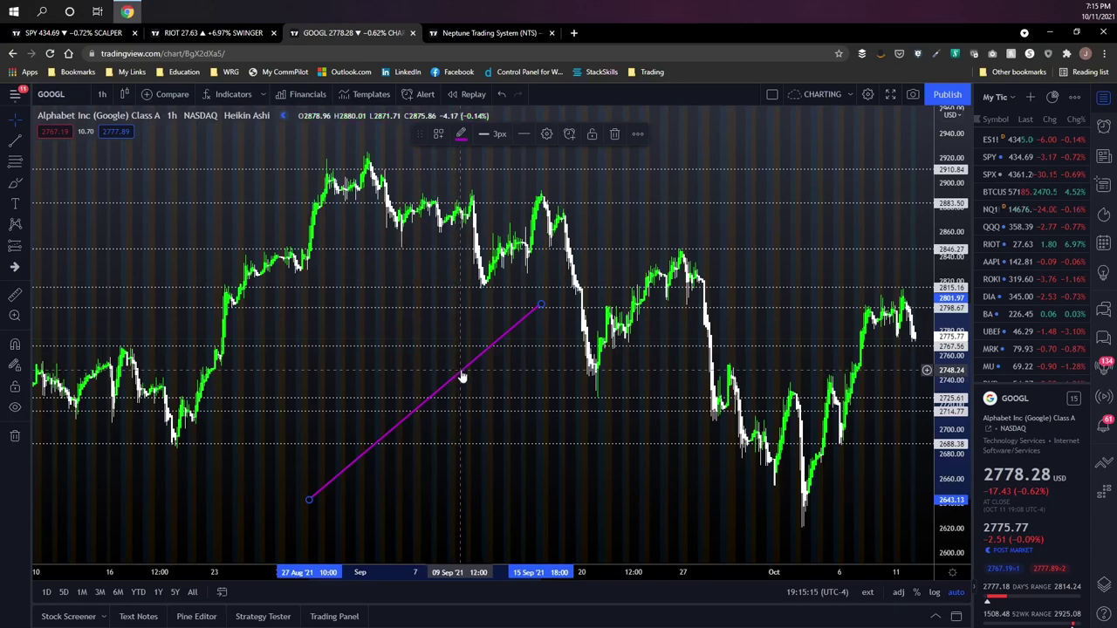
key("Delete")
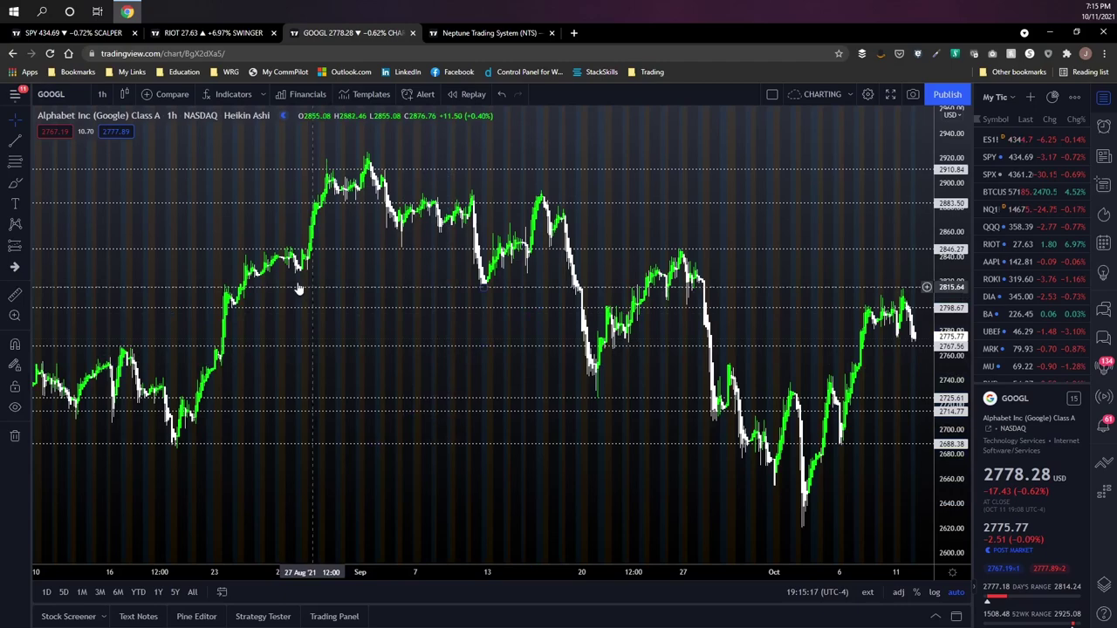
Step: Add Trend-Based Fib Extension, Fib Retracement, Pitchfork and Schiff Pitchfork to the favorite drawing tools
left_click(26, 165)
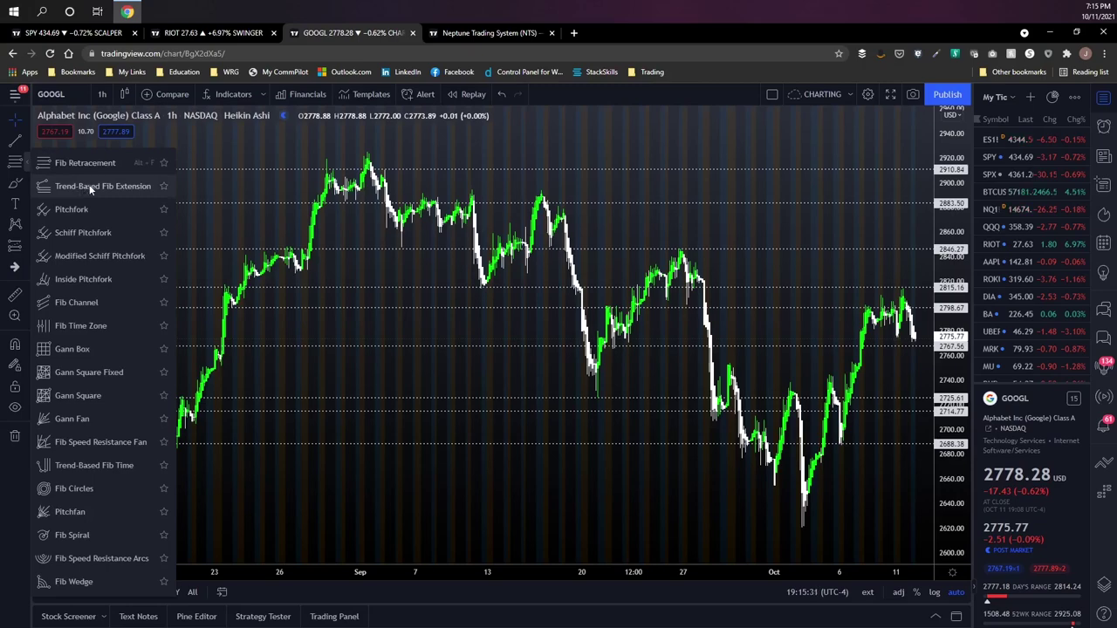
left_click(162, 185)
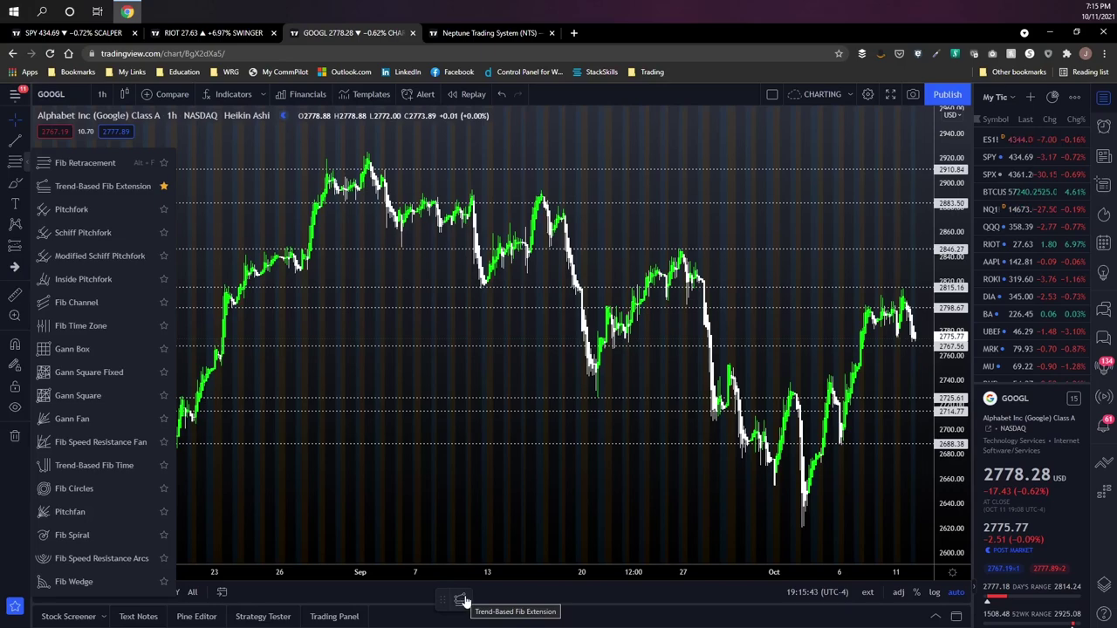
left_click(163, 164)
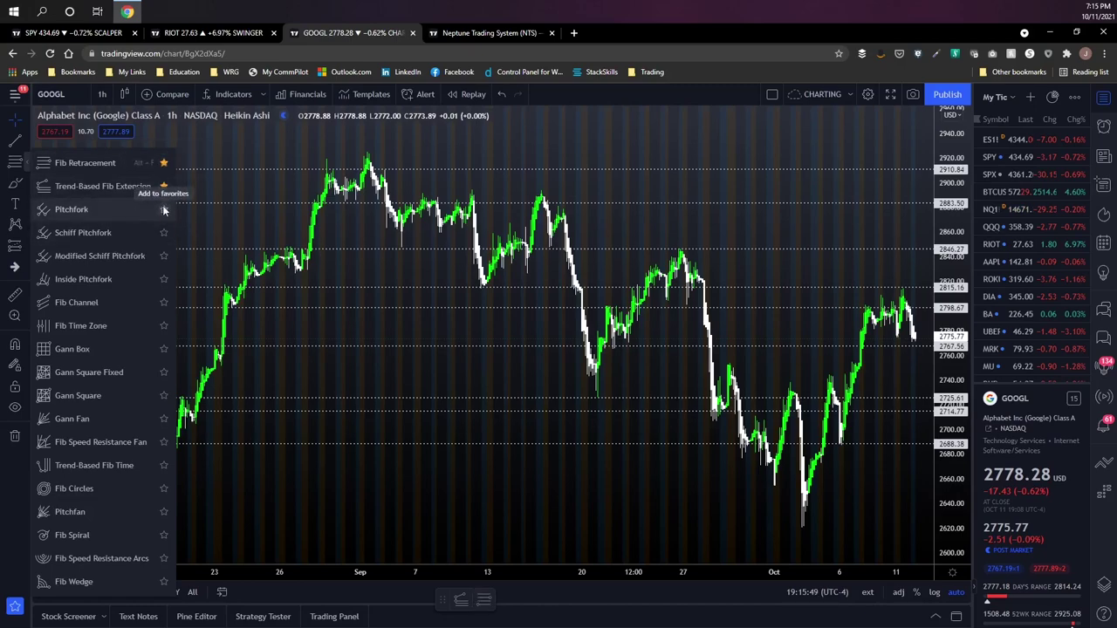
left_click(163, 209)
left_click(163, 233)
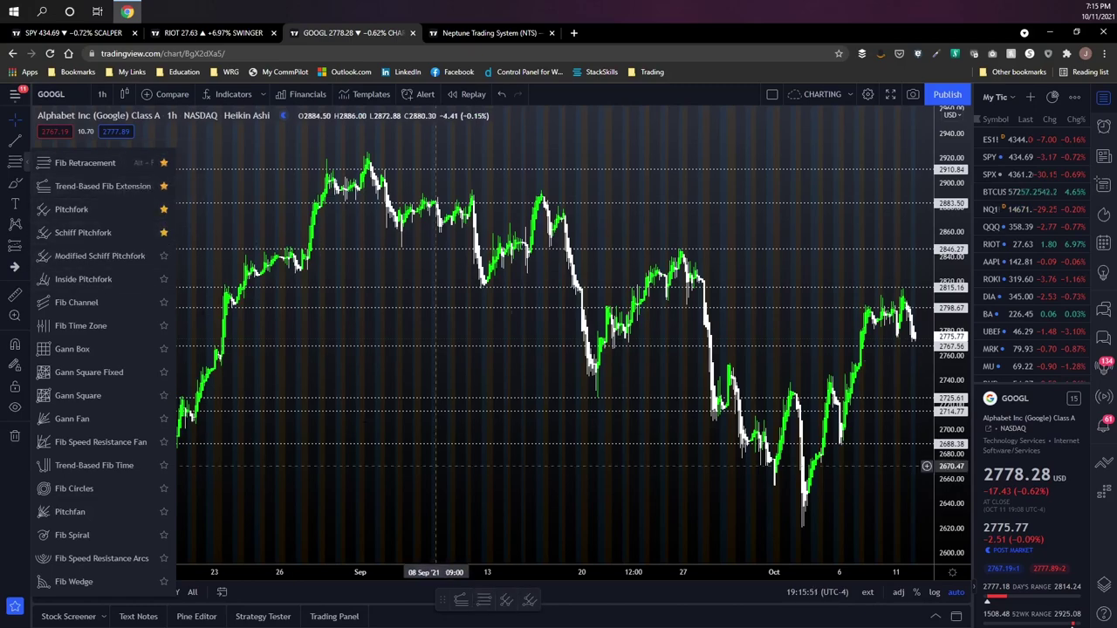
left_click(244, 190)
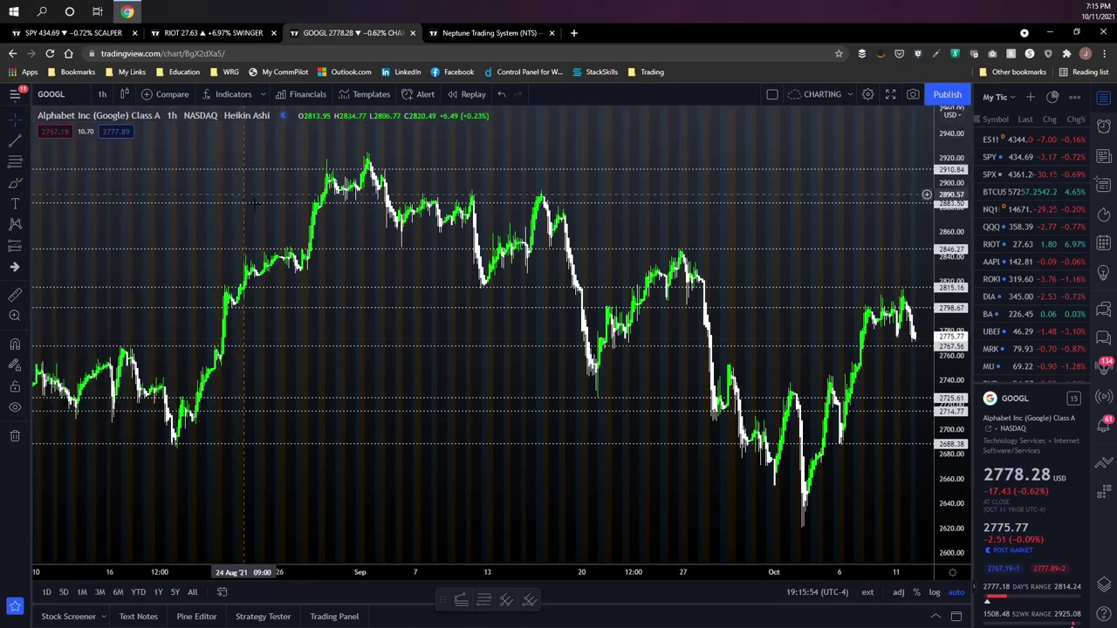
Step: Draw a Trend-Based Fib Extension from about 2694.51 on 19 Aug to about 2920.74 on 31 Aug, with its third point near 2815
left_click(460, 600)
left_click(179, 438)
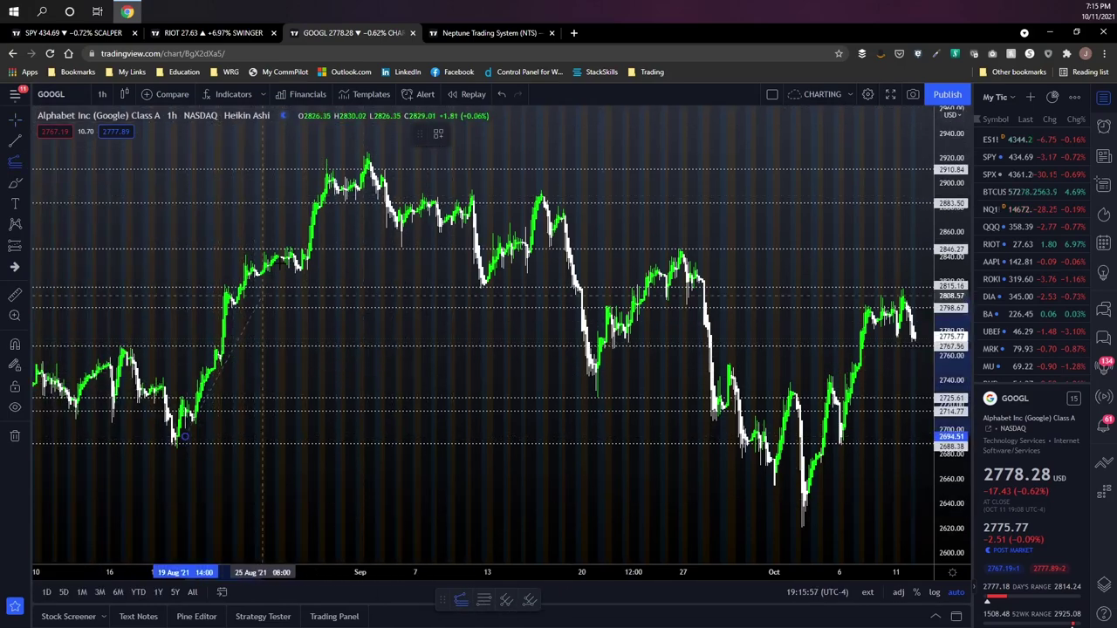
left_click(343, 158)
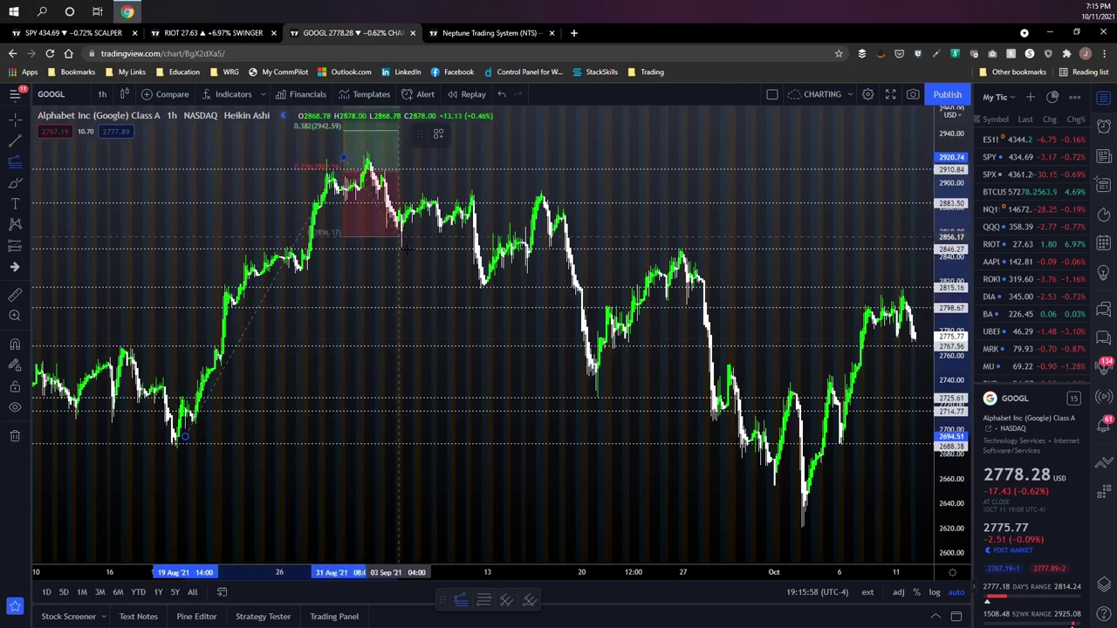
left_click(449, 288)
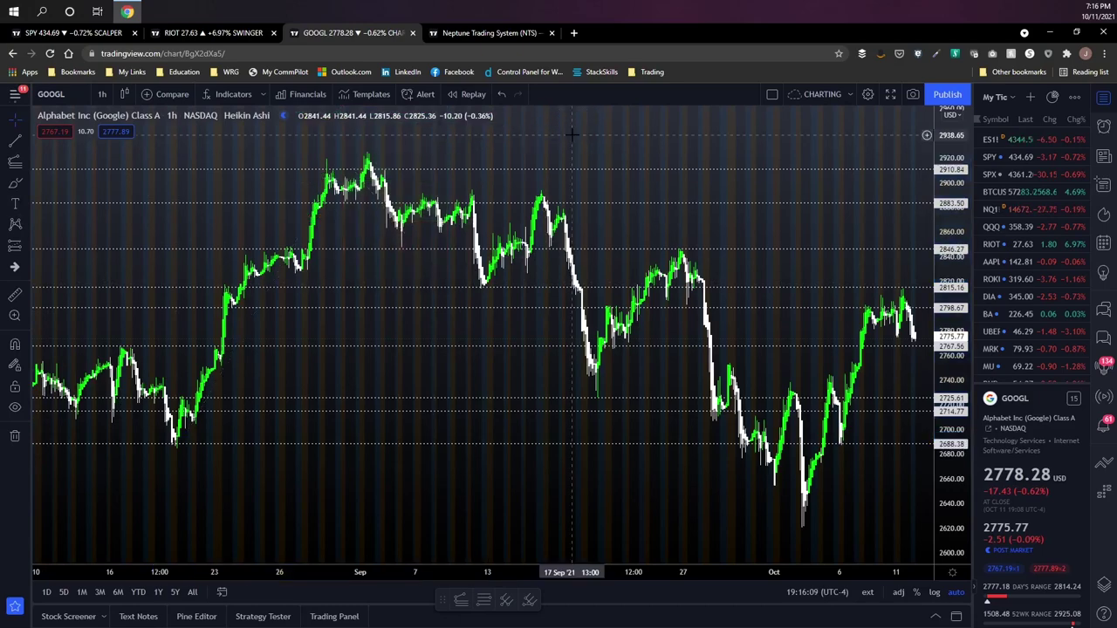
left_click(570, 135)
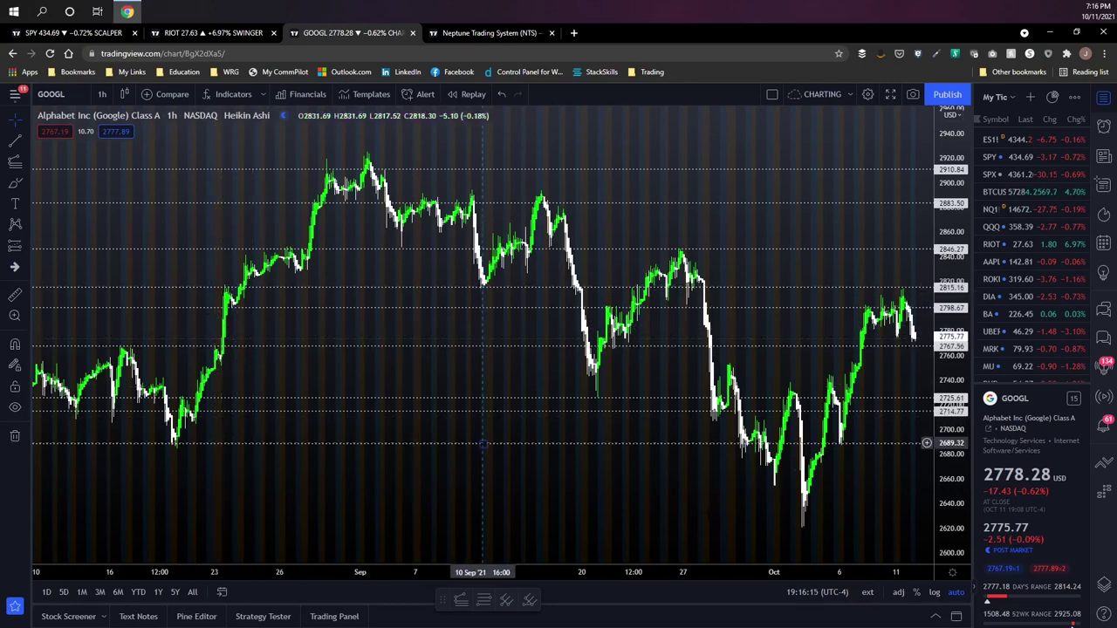
Step: Recreate the custom 24-hour time interval in the interval list and switch the GOOGL chart to it
left_click(103, 94)
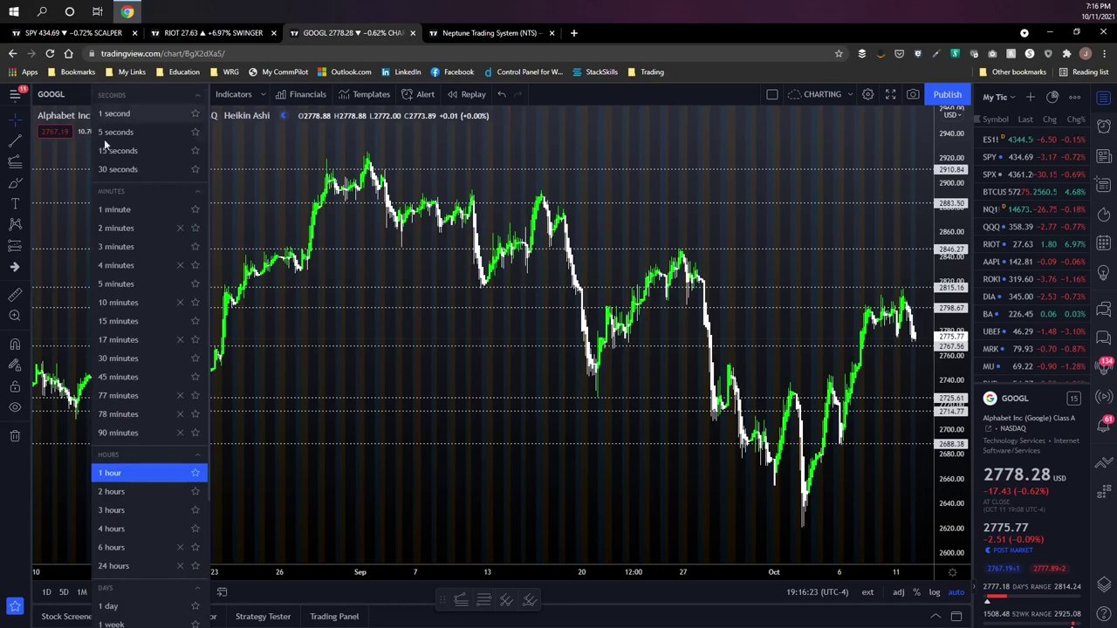
scroll(141, 336, "down", 3)
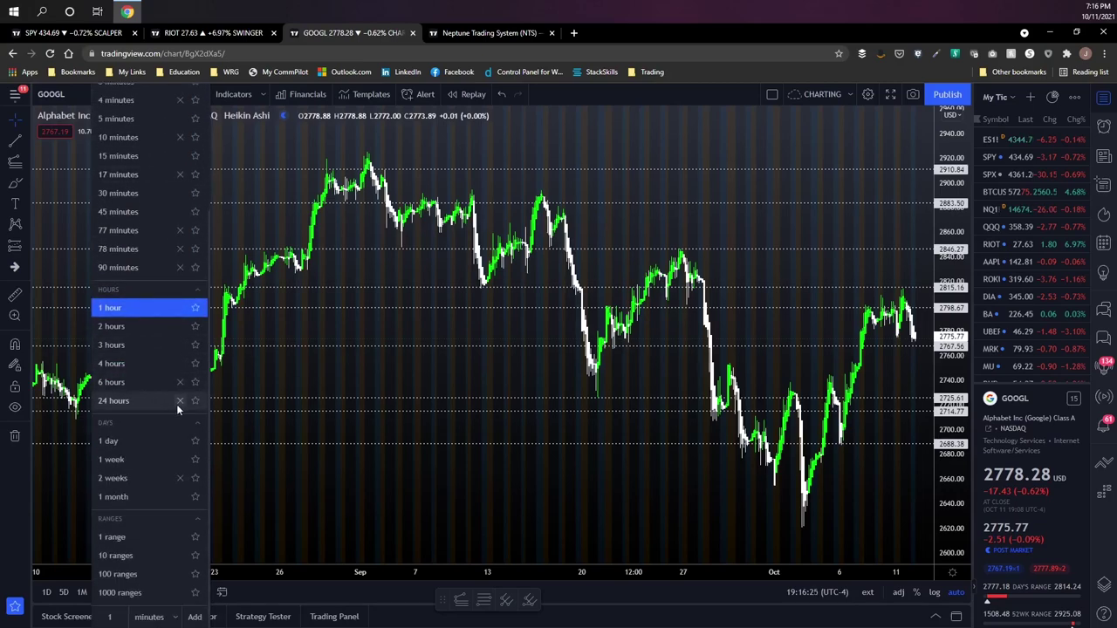
scroll(178, 404, "up", 1)
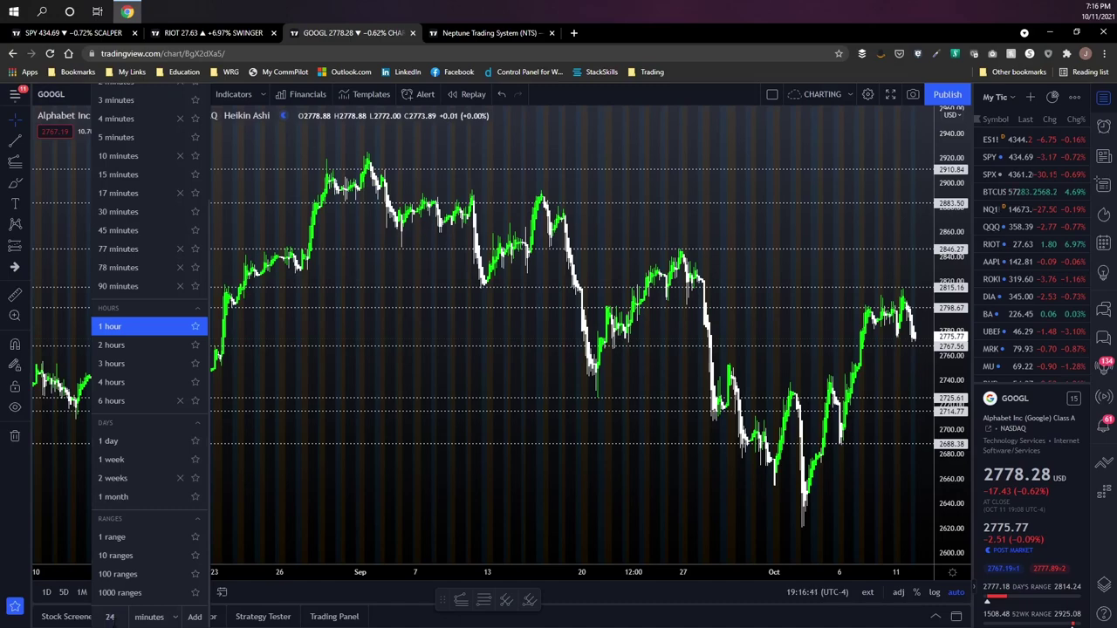
left_click(175, 618)
left_click(159, 542)
left_click(192, 618)
left_click(146, 416)
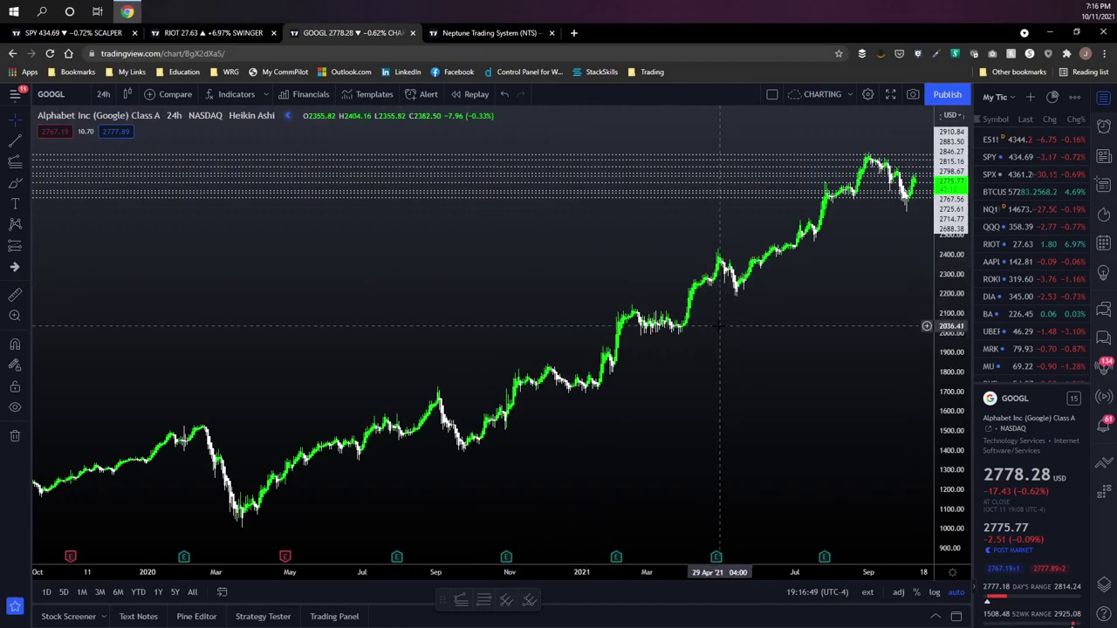
scroll(685, 332, "up", 2)
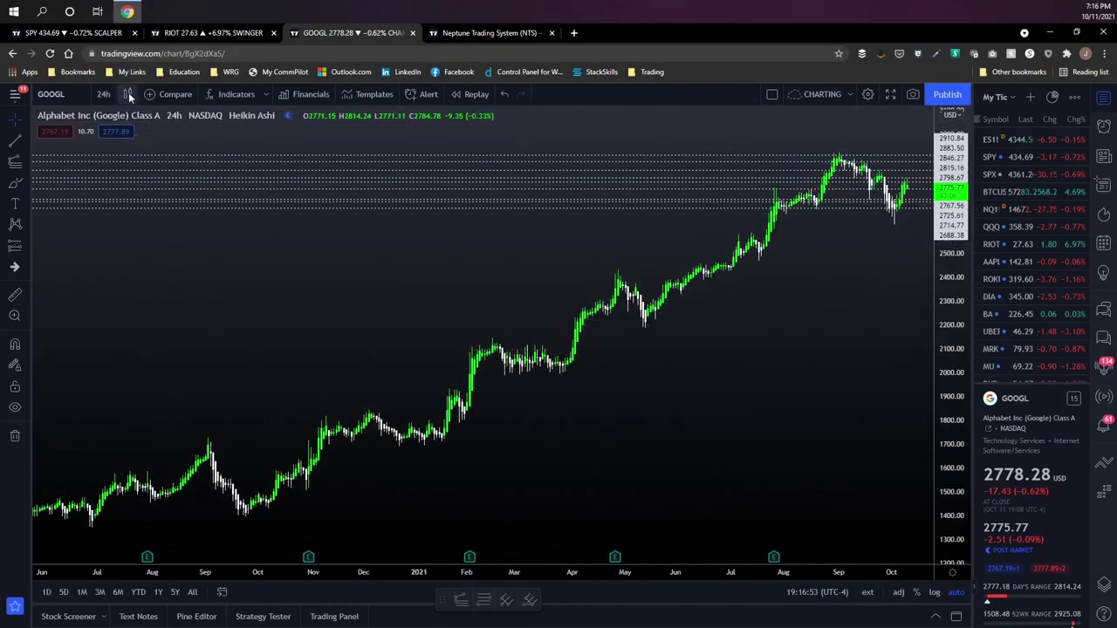
Step: Open the recently used SWINGER chart layout, leaving the CHARTING layout without saving its changes
left_click(17, 96)
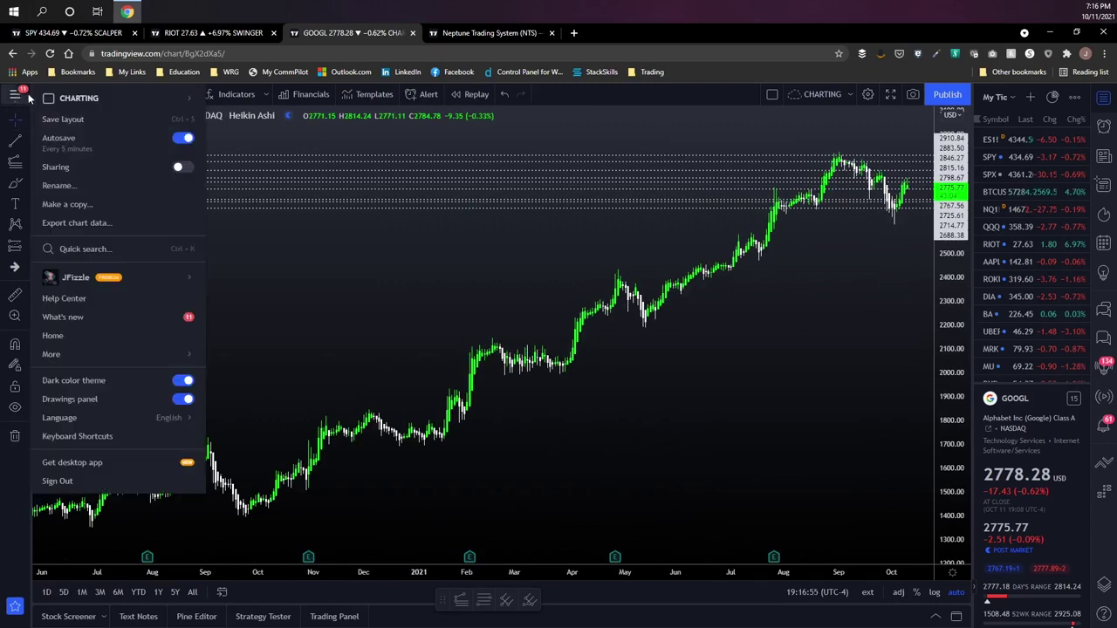
left_click(262, 123)
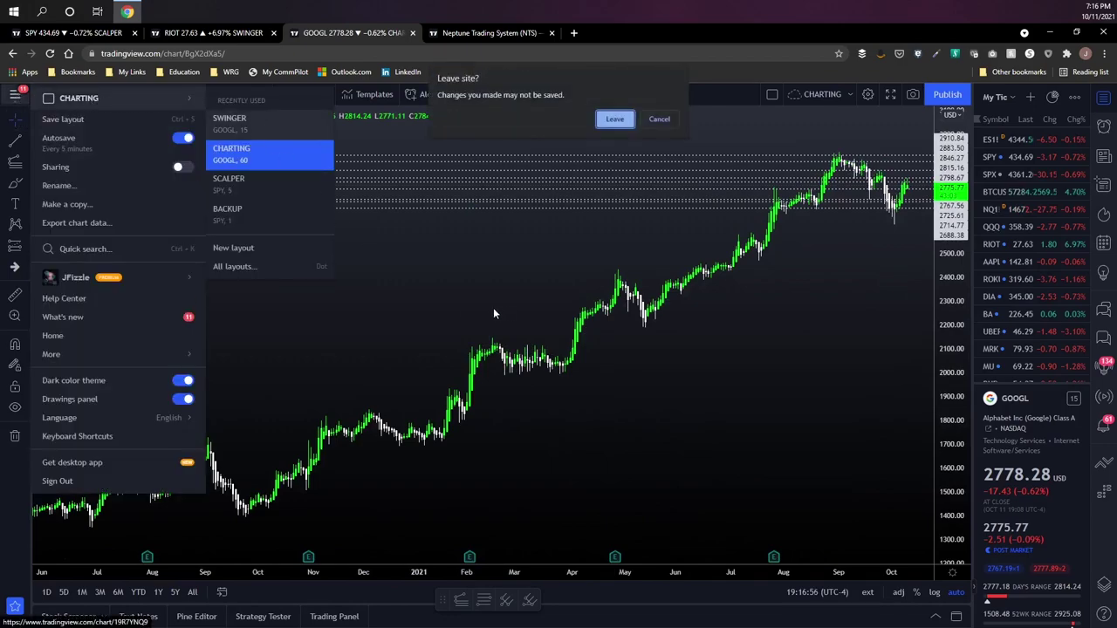
left_click(616, 119)
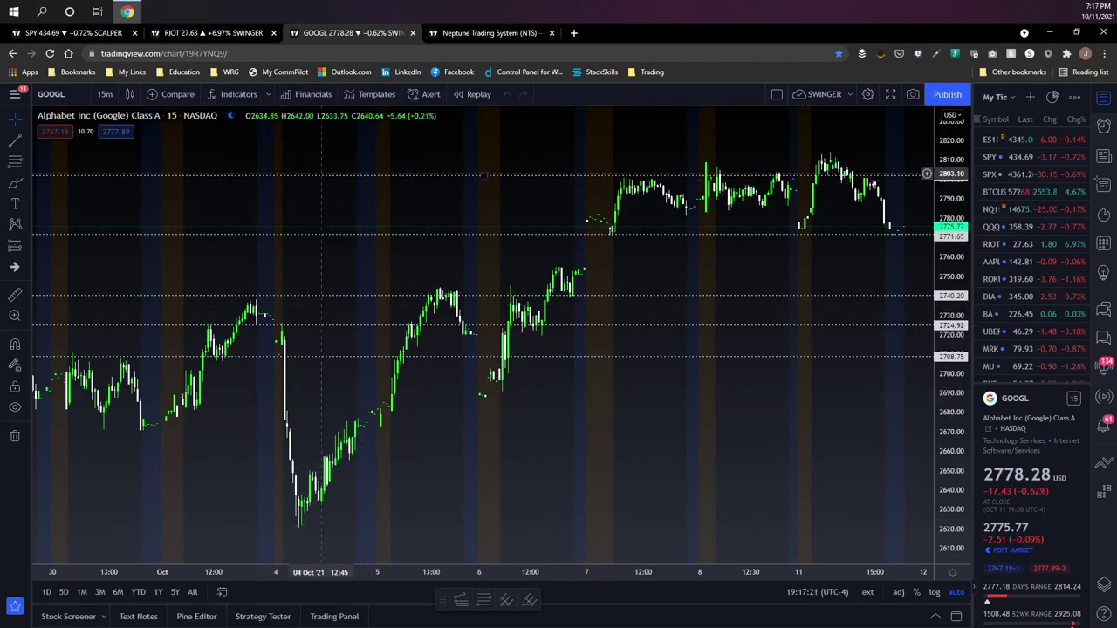
Step: Add the favorite indicators Neptune Trading System (NTS), Soundwave, Kj'sOscillator and Support/Resistance V2 Indicator to the 15-minute GOOGL chart
left_click(241, 93)
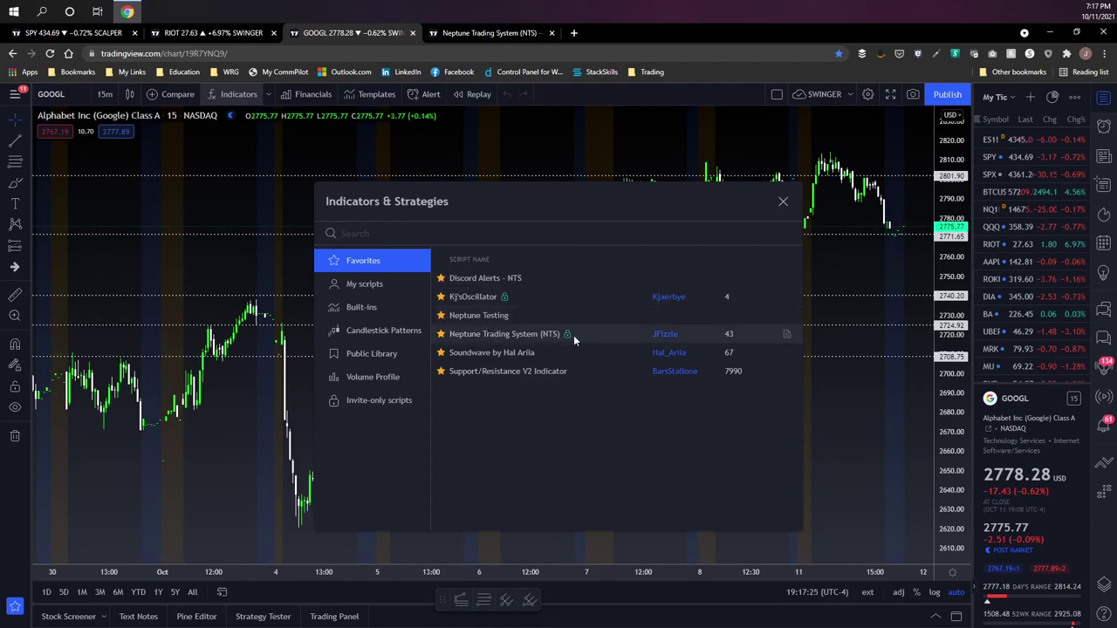
left_click(601, 334)
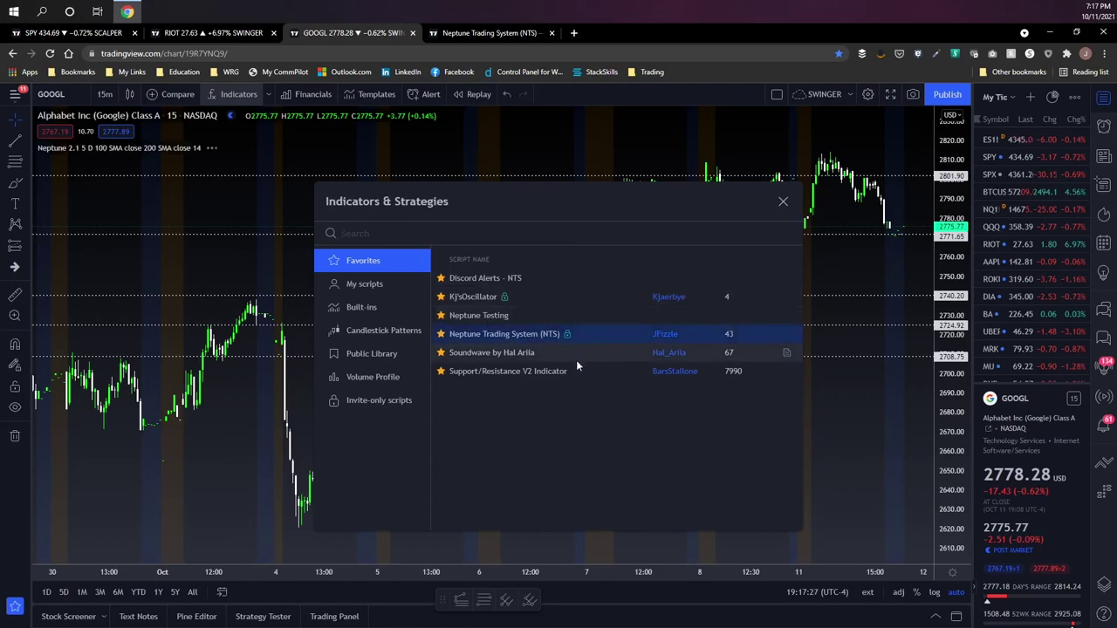
left_click(537, 353)
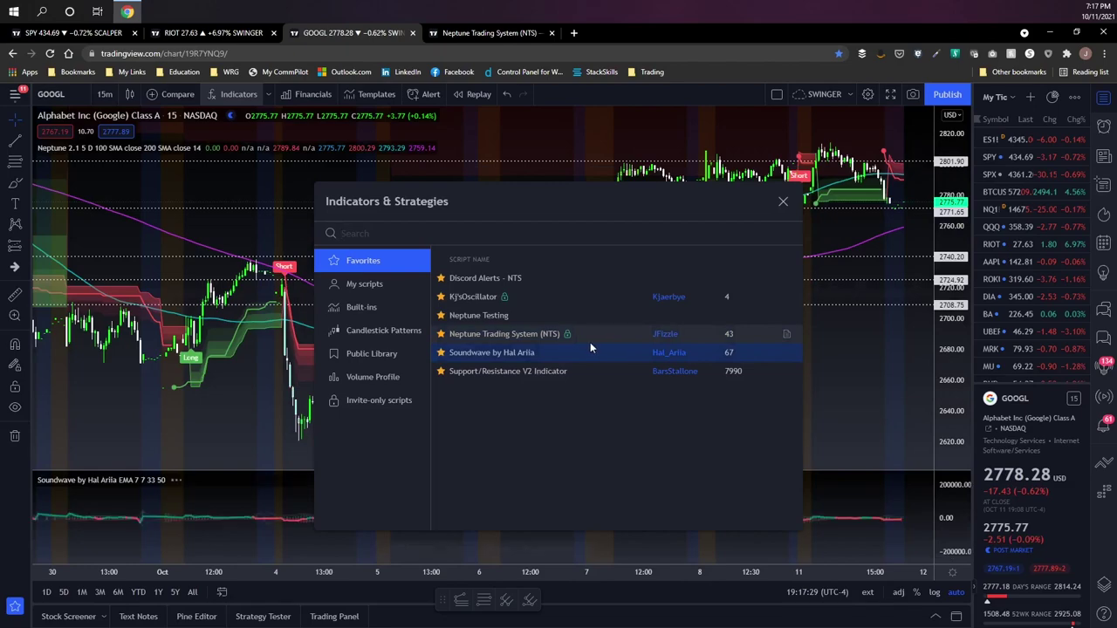
left_click(482, 294)
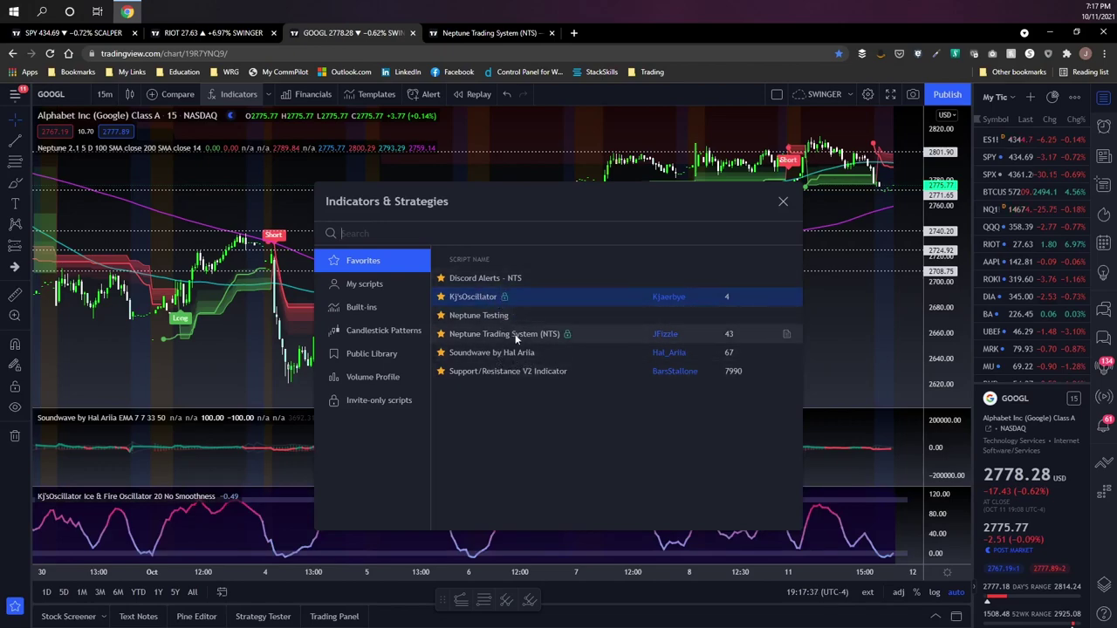
left_click(518, 372)
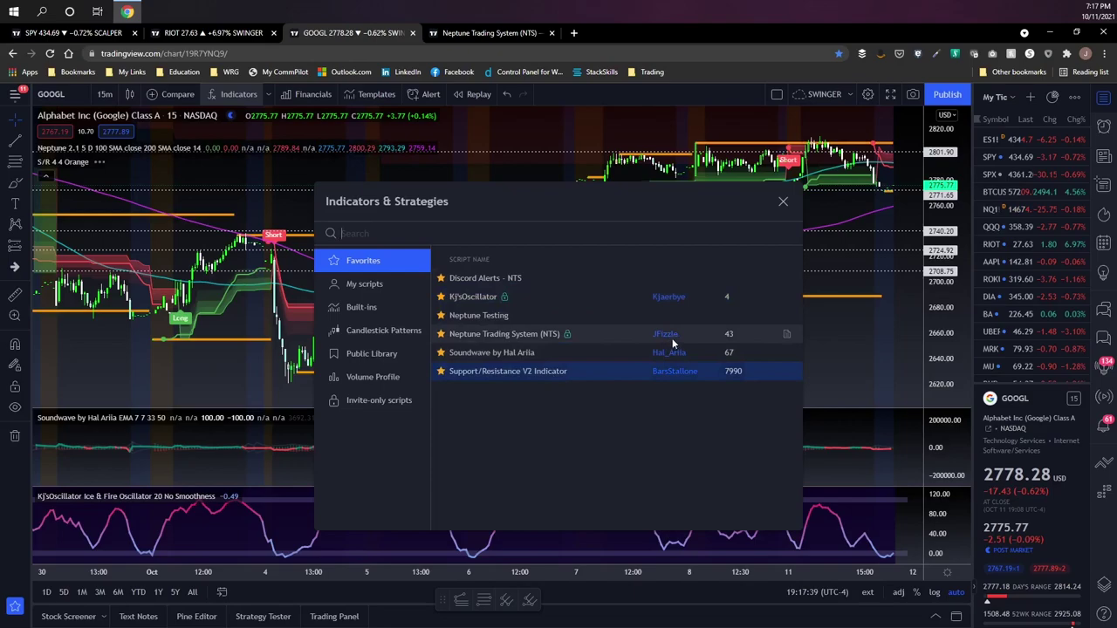
left_click(783, 202)
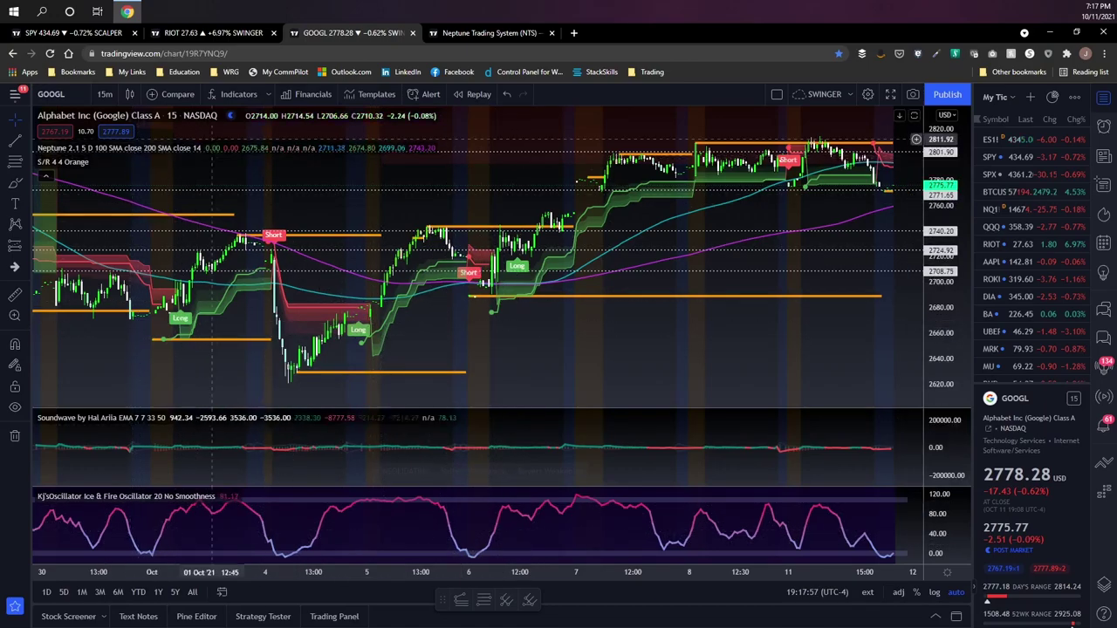
Step: Change the line color of the S/R indicator to White
mouse_move(226, 147)
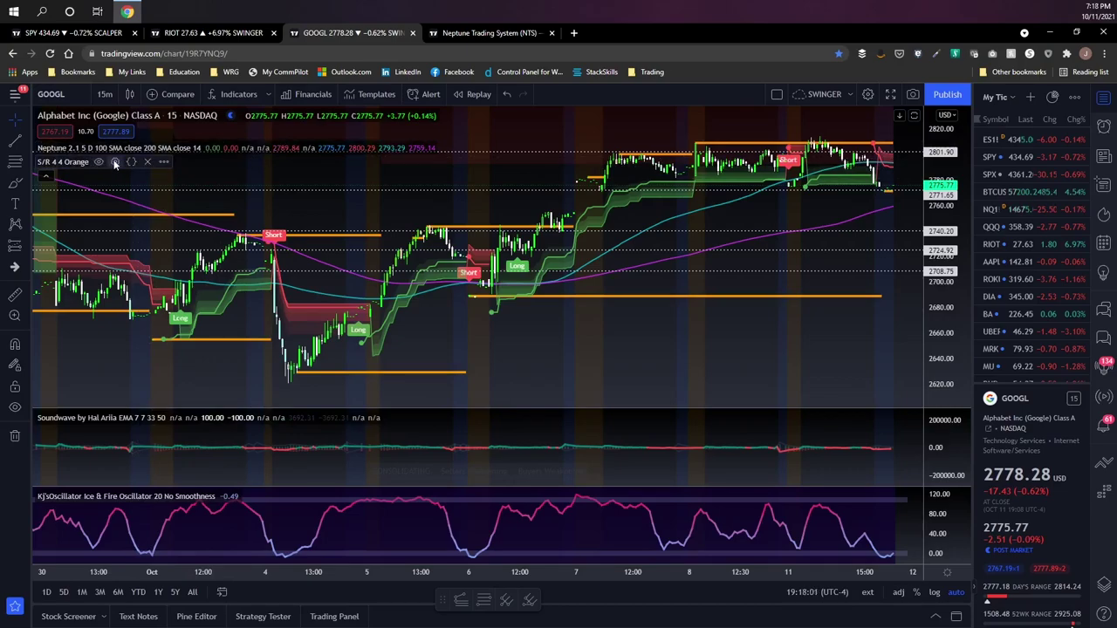
left_click(114, 162)
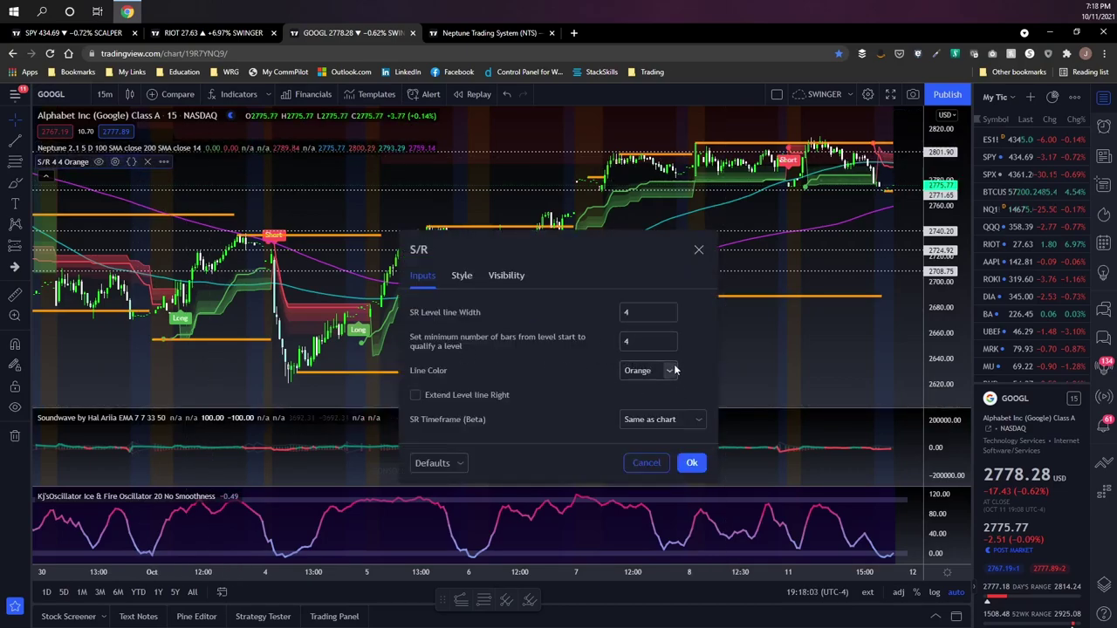
left_click(672, 371)
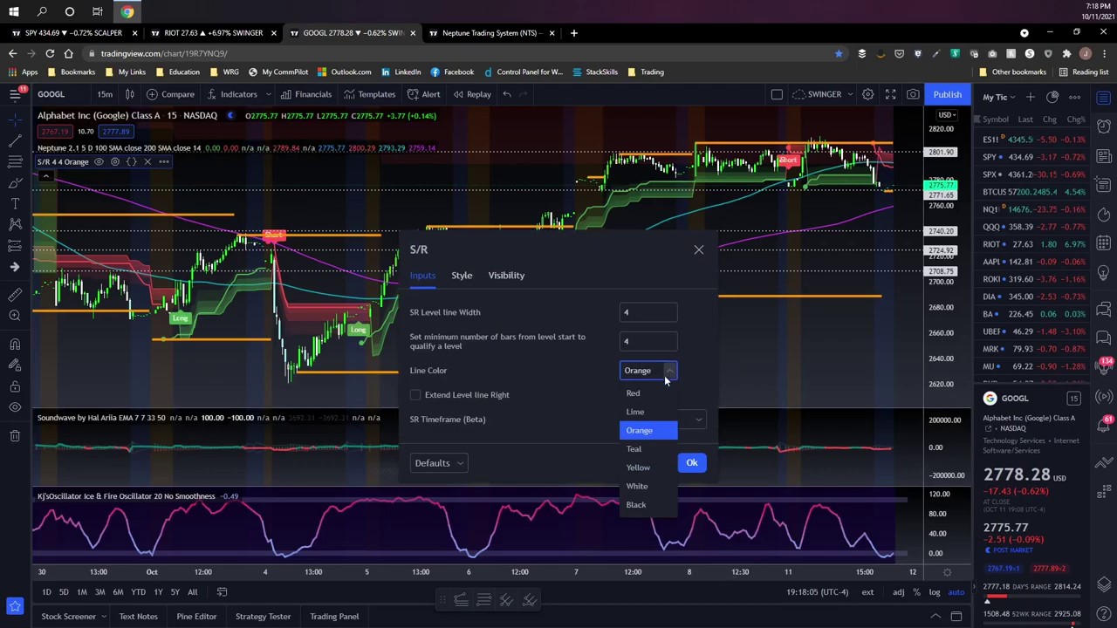
left_click(653, 495)
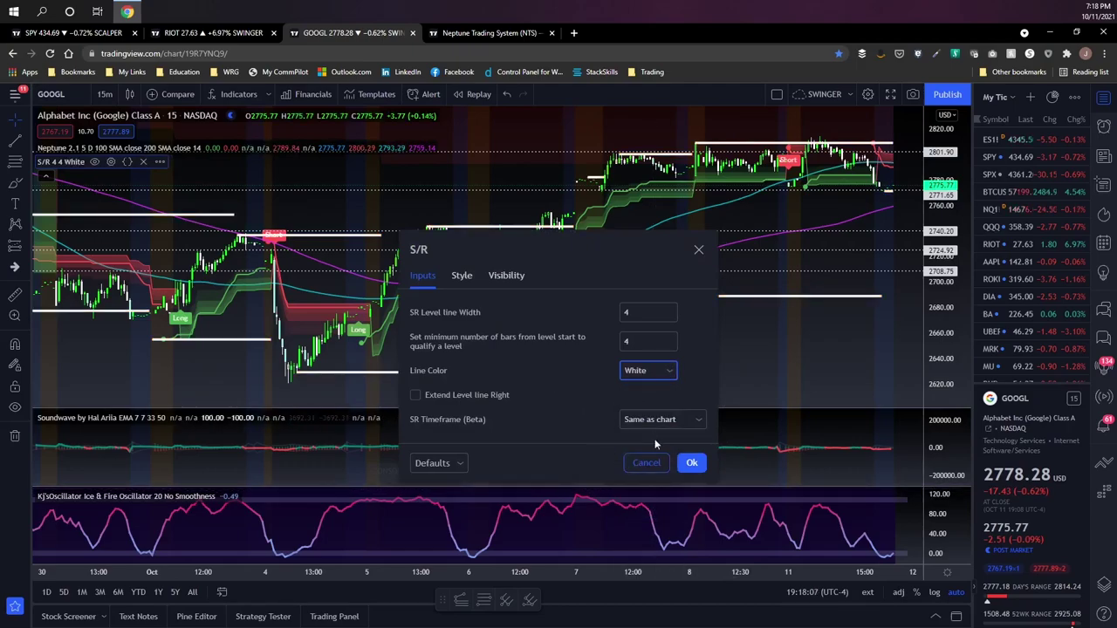
left_click(691, 462)
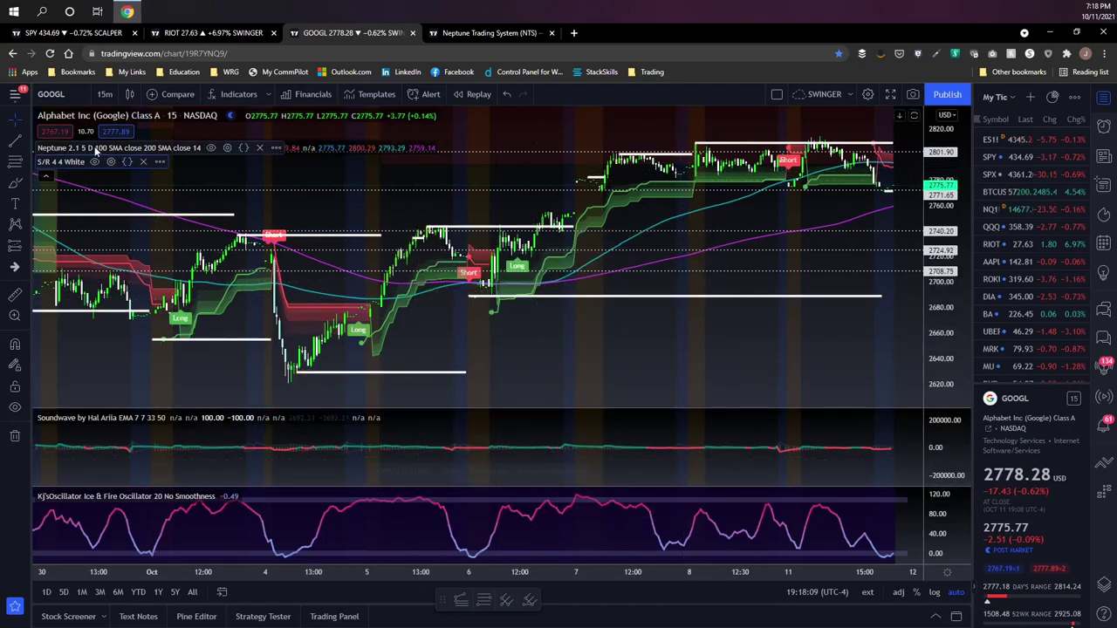
Step: Set the NTS Higher Timeframe of the Neptune 2.1 indicator to 1 hour
left_click(228, 148)
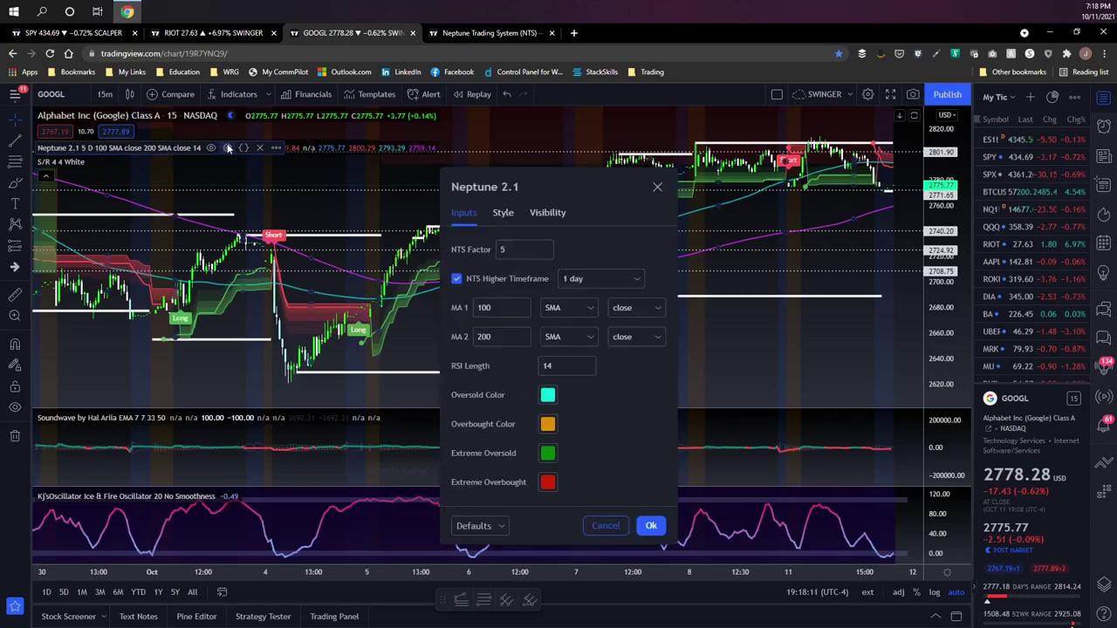
left_click(643, 277)
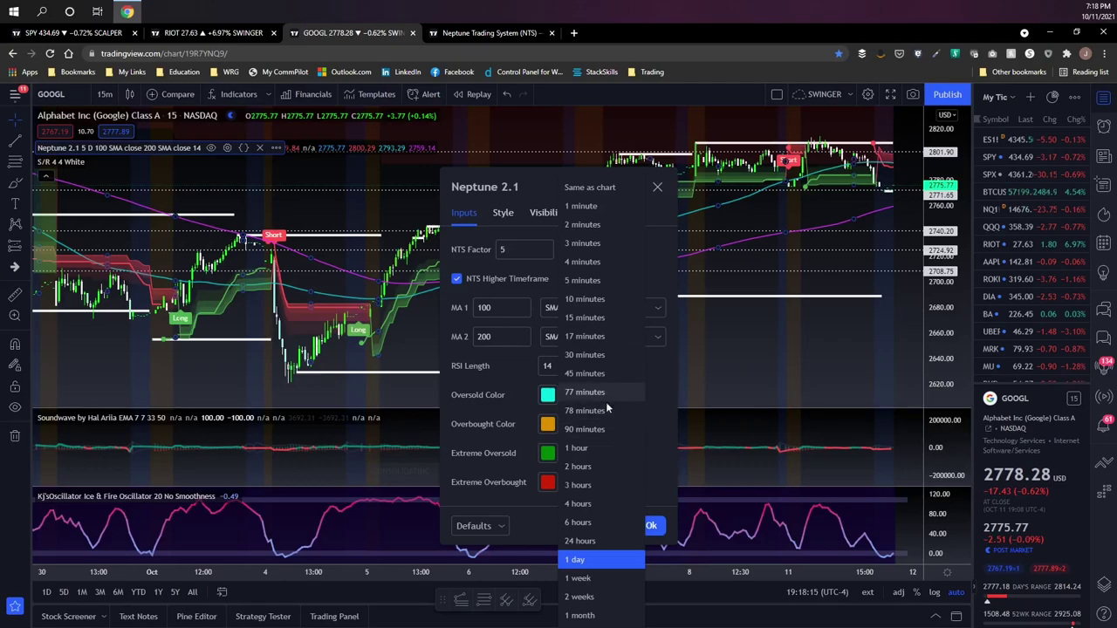
left_click(601, 448)
left_click(651, 526)
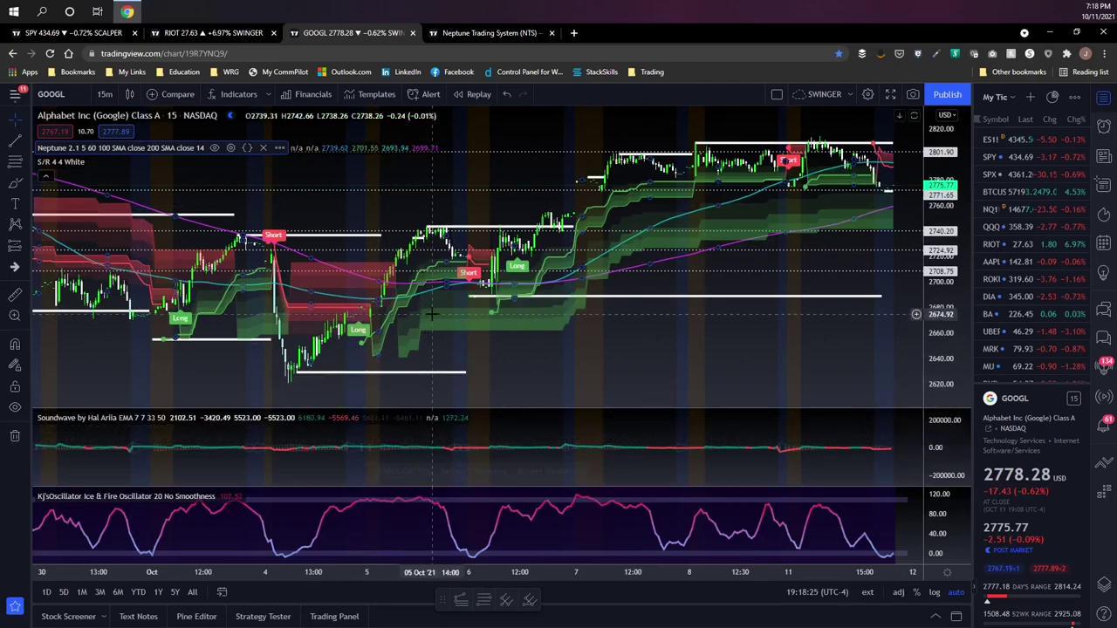
Step: Save the chart's indicators as a template named "XT Demo" with the interval remembered
left_click(378, 95)
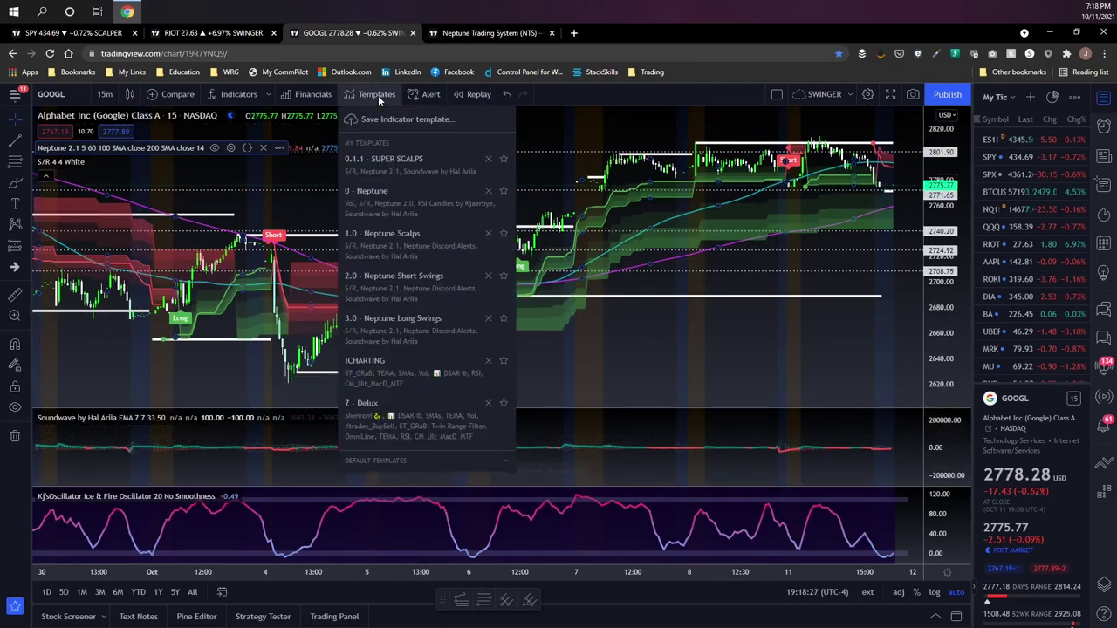
left_click(397, 120)
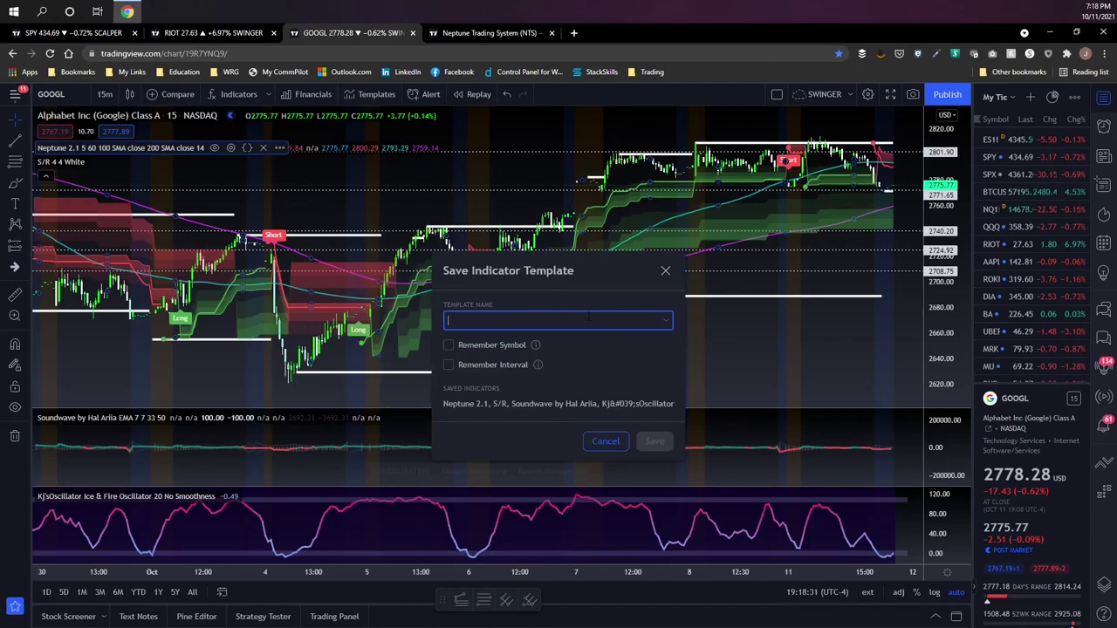
type("XT Demo")
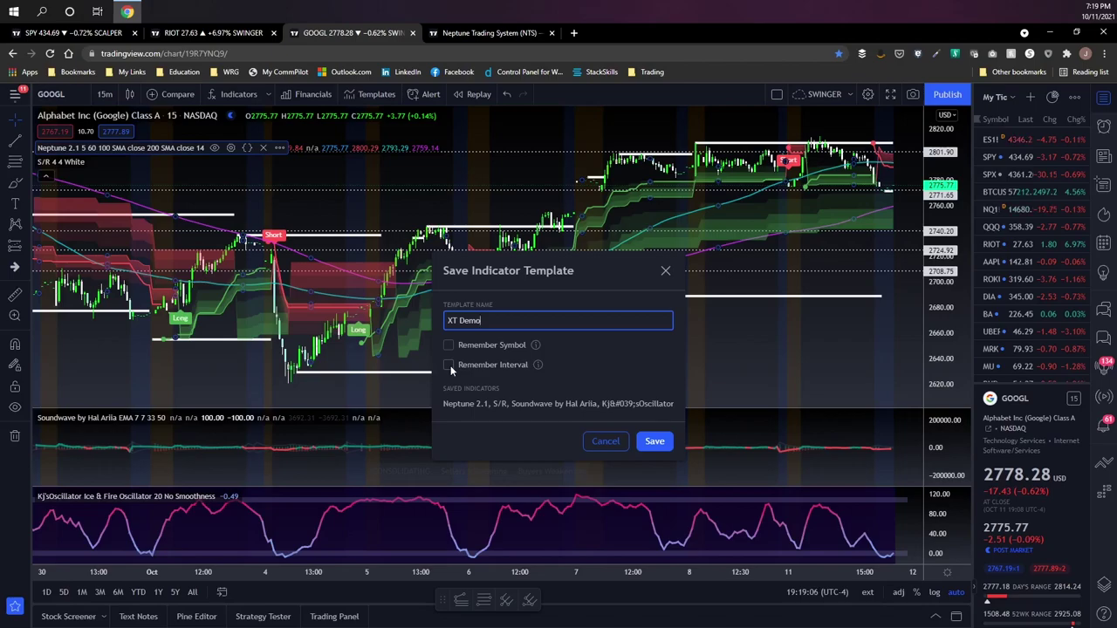
left_click(450, 366)
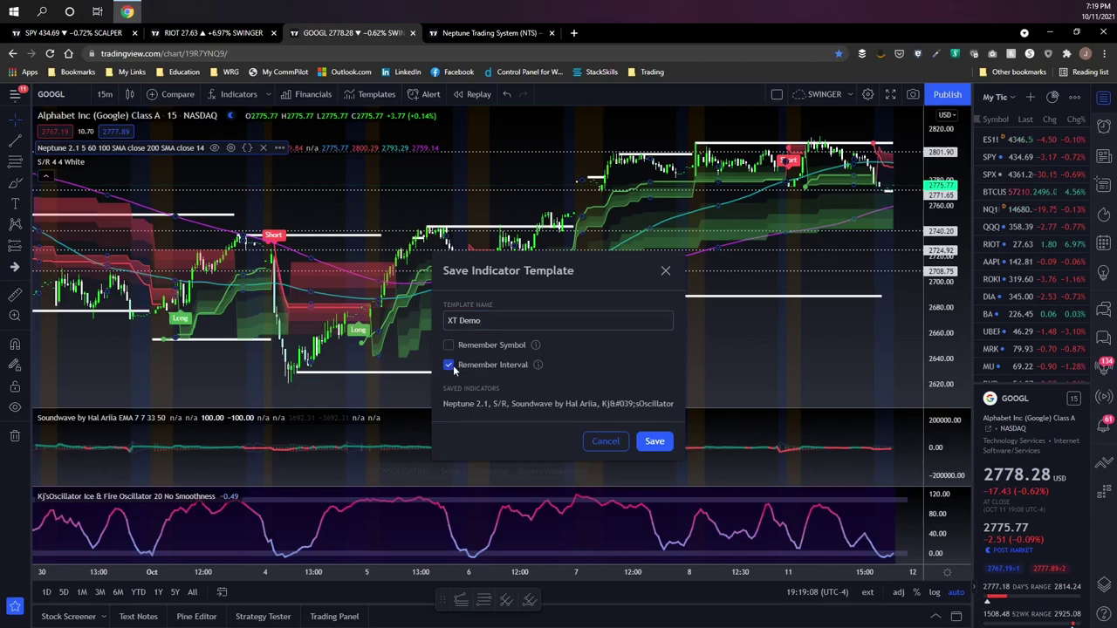
left_click(656, 442)
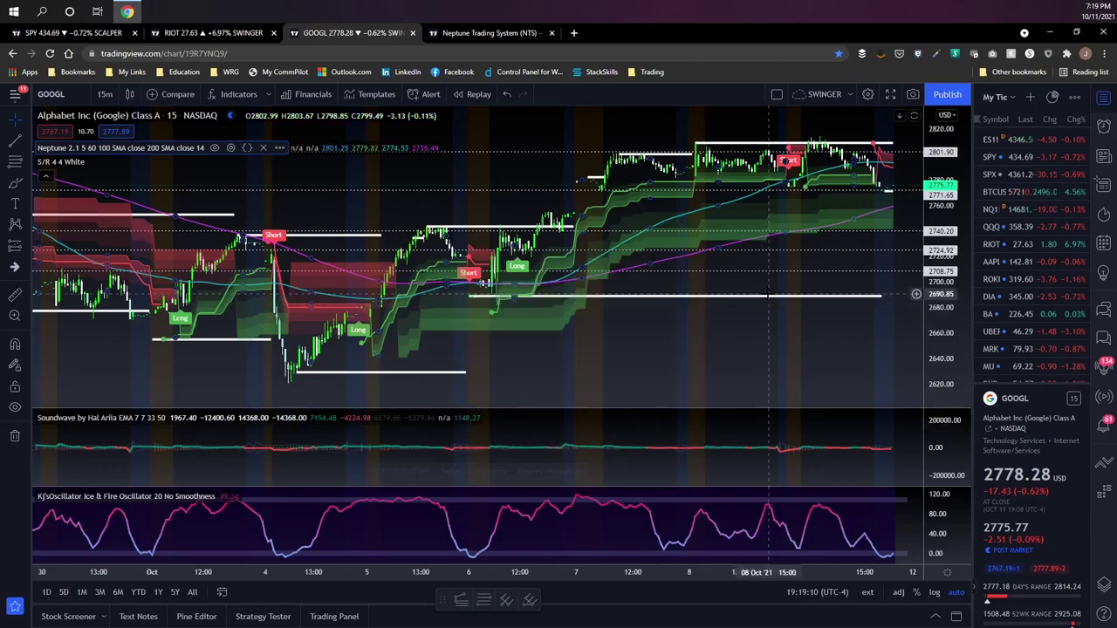
Step: Switch the chart to the 45-minute interval and apply the XT Demo indicator template to restore its saved setup
left_click(105, 93)
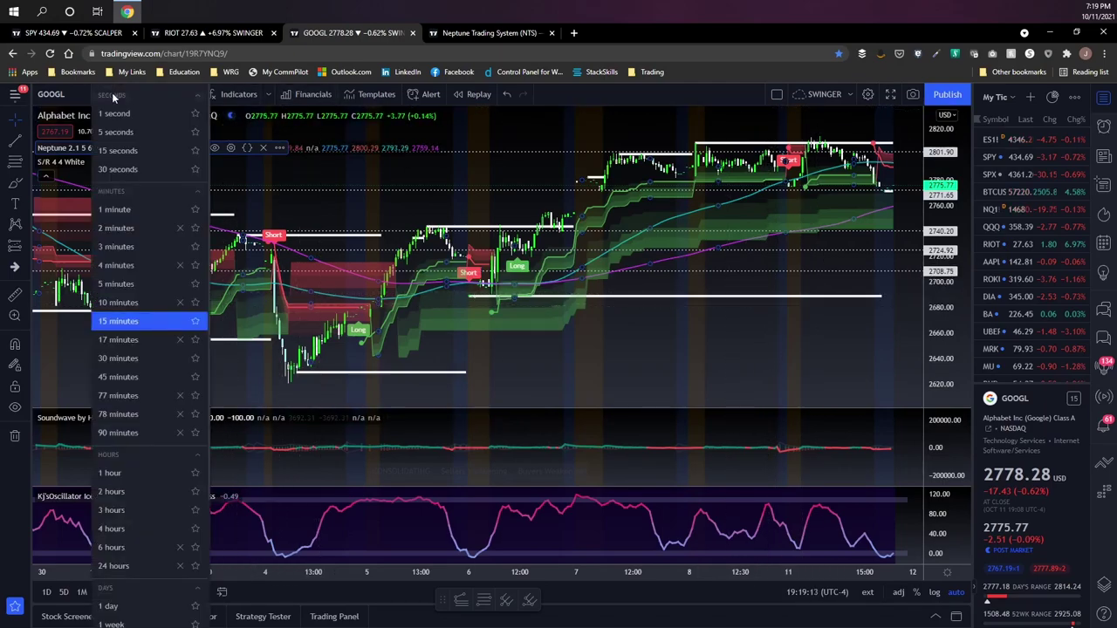
left_click(129, 377)
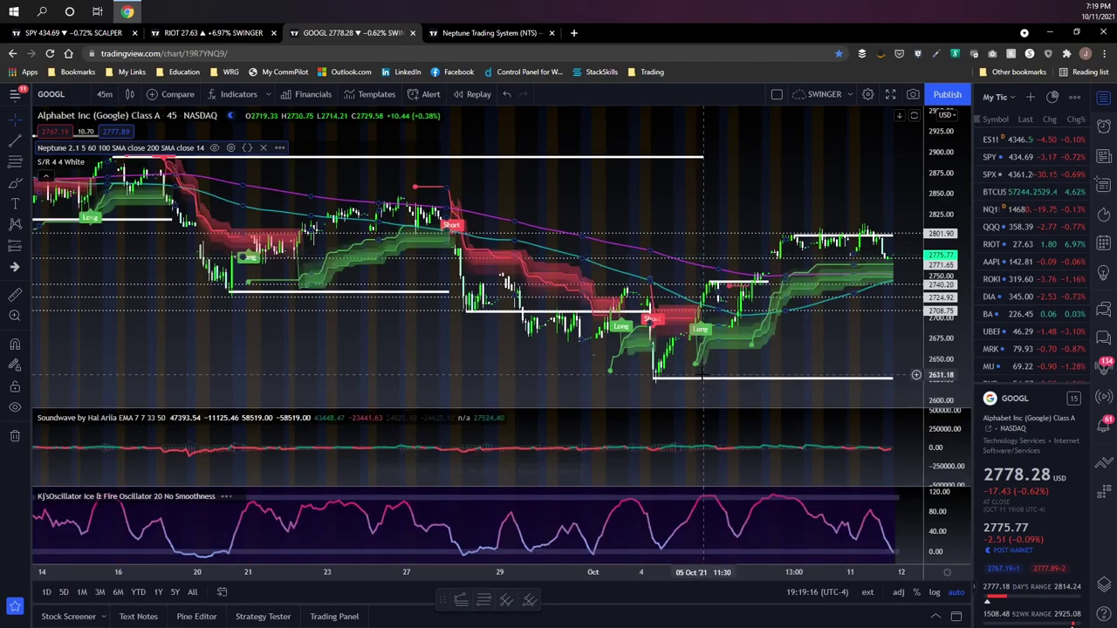
left_click(371, 95)
left_click(393, 407)
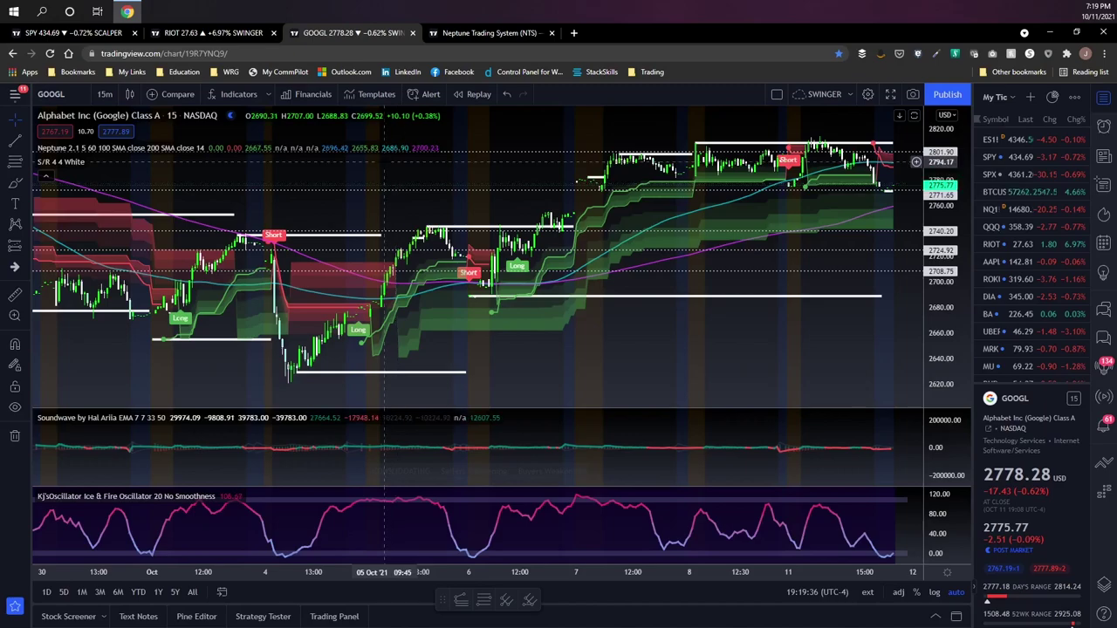
Step: Mark the indicator templates 0.1.1 - SUPER SCALPS, 1.0 - Neptune Scalps, 2.0 - Neptune Short Swings and 3.0 - Neptune Long Swings as favorites
left_click(387, 96)
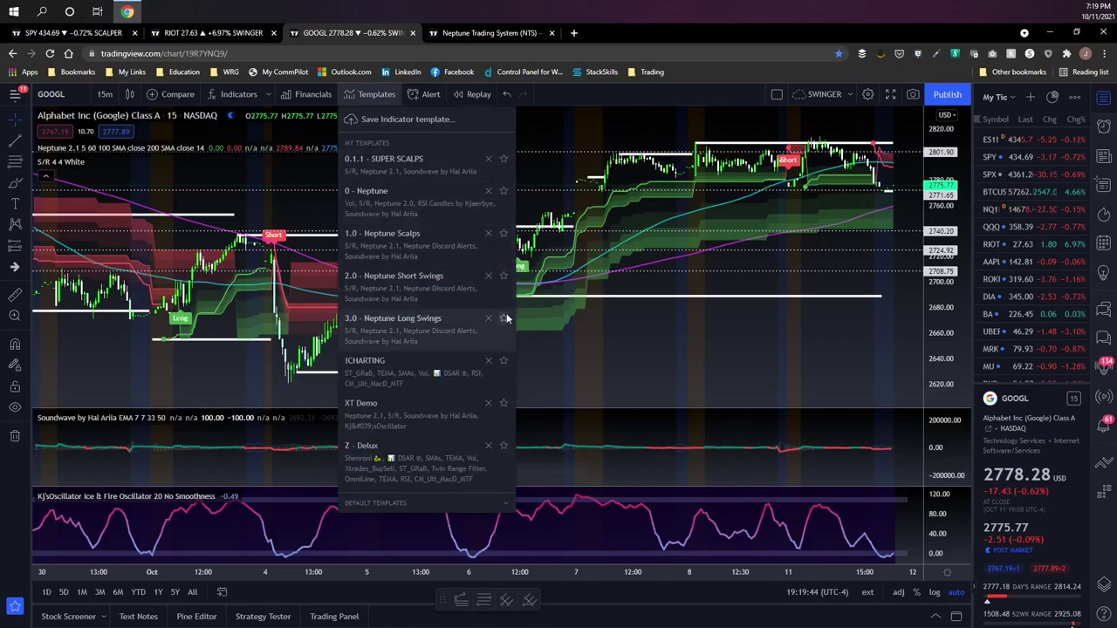
left_click(503, 159)
left_click(504, 234)
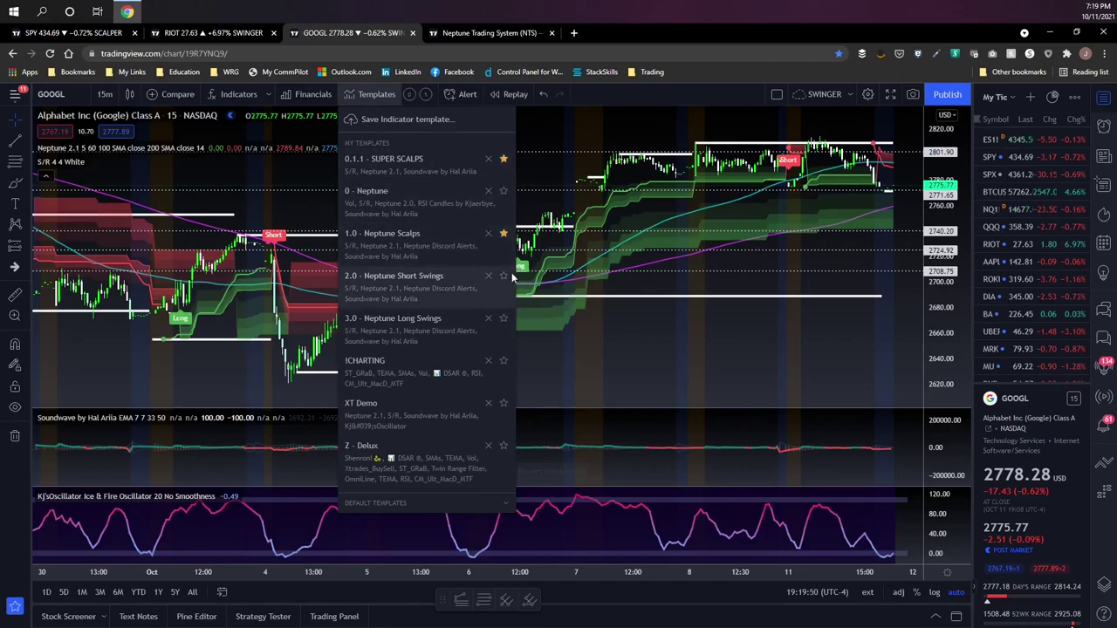
left_click(505, 276)
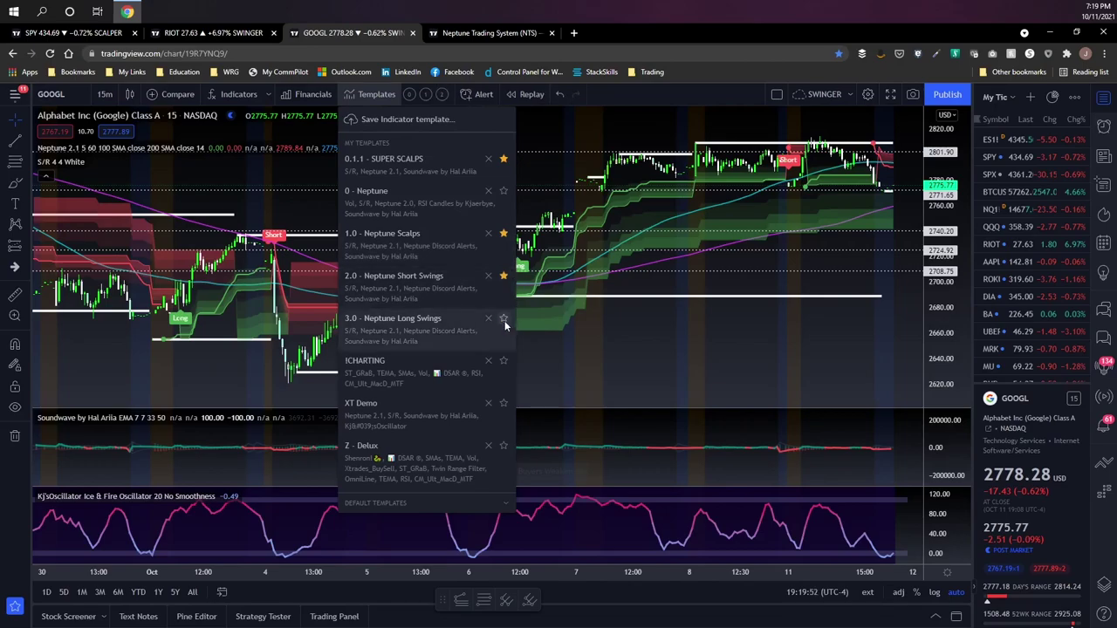
left_click(633, 377)
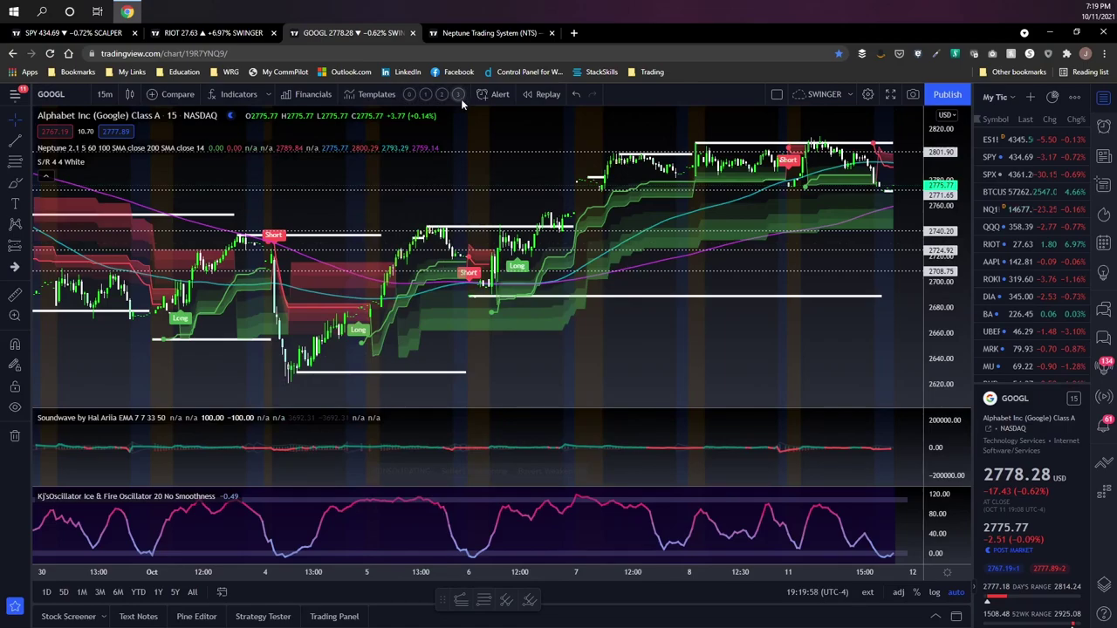
Step: Apply the favorite templates SUPER SCALPS, Neptune Scalps, Neptune Short Swings and Neptune Long Swings to the GOOGL chart one after another
left_click(414, 98)
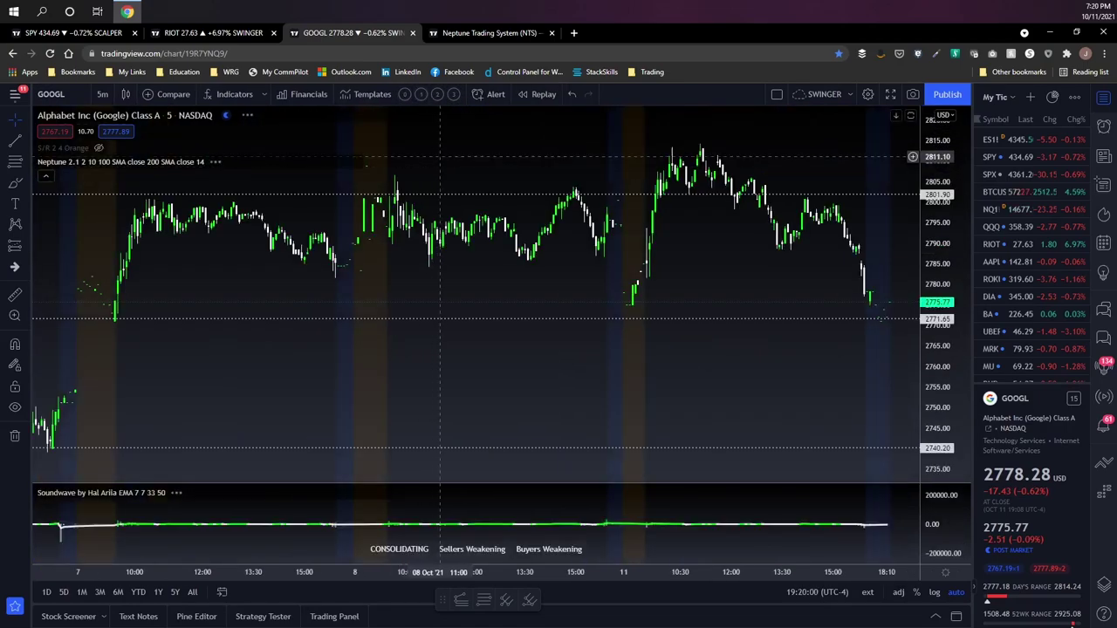
left_click(384, 95)
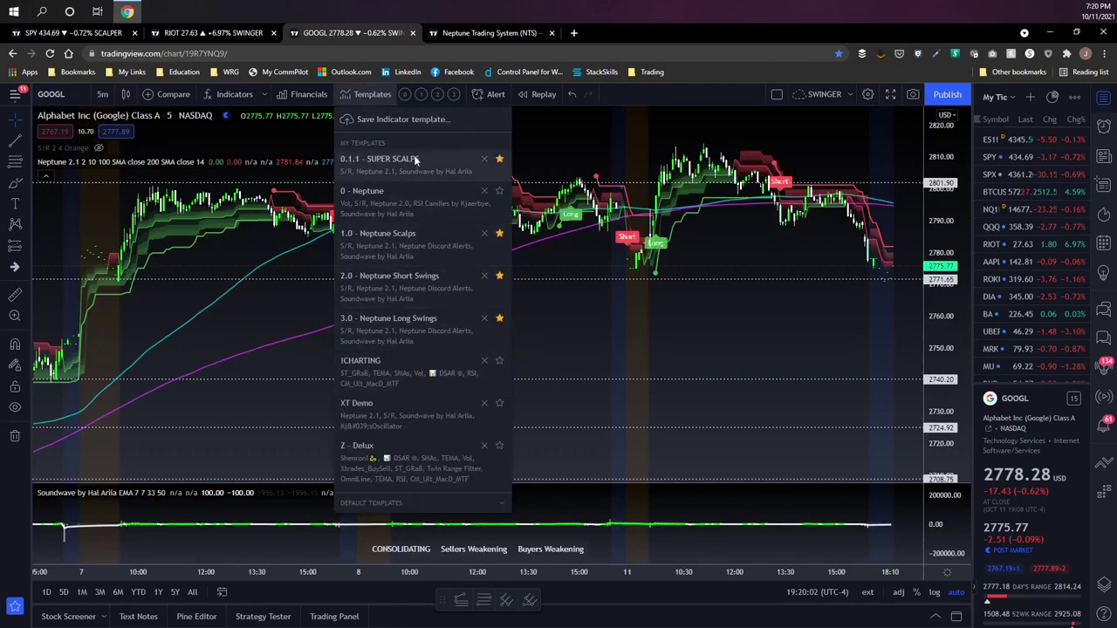
left_click(422, 96)
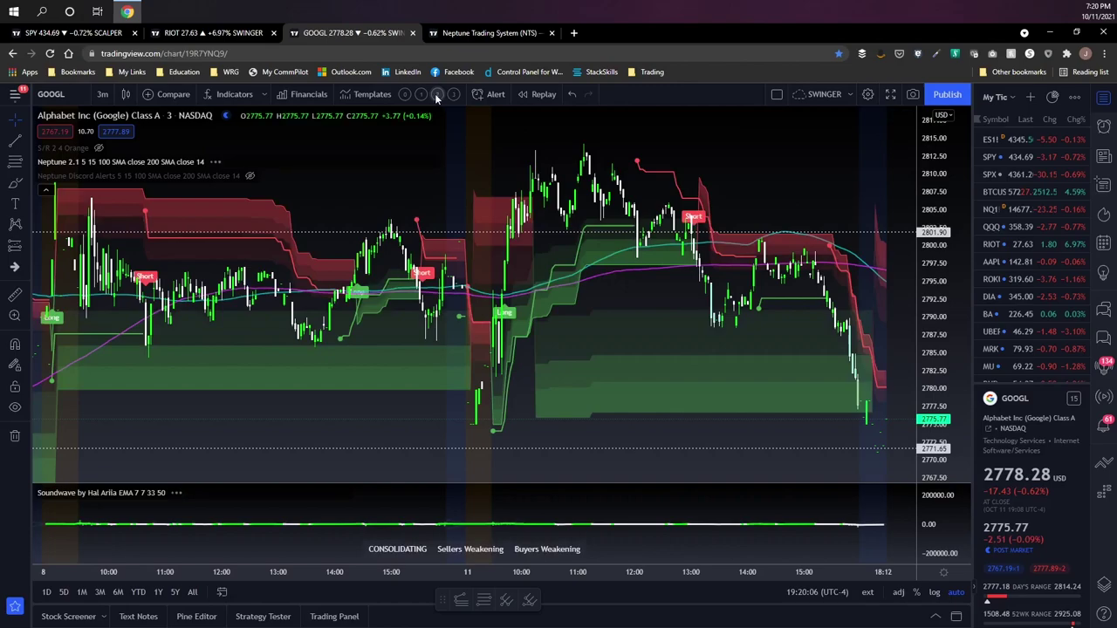
left_click(454, 95)
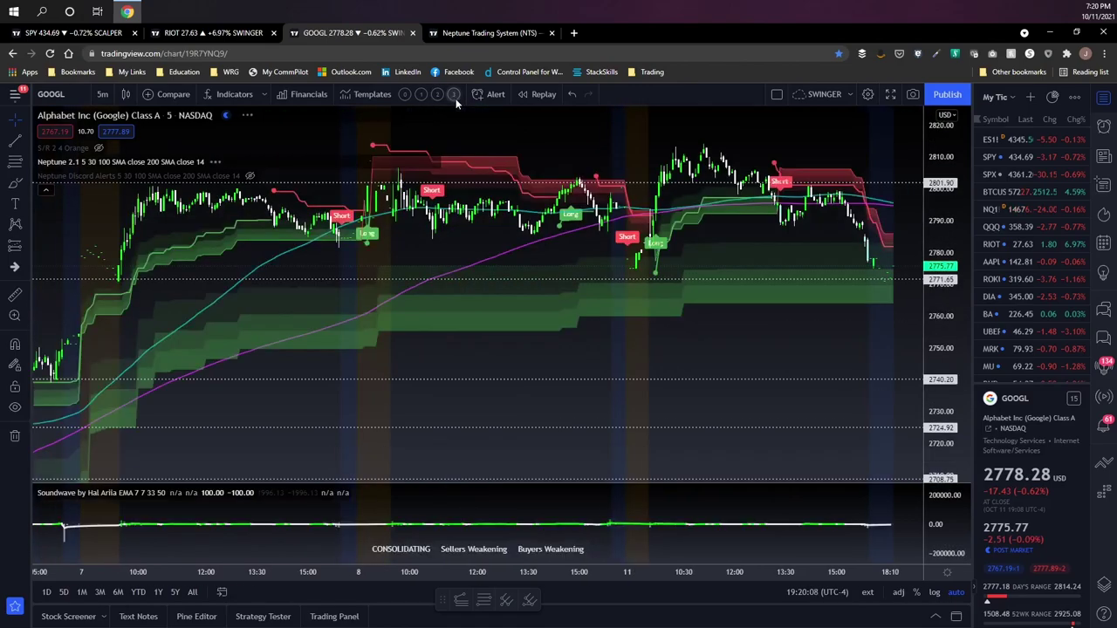
left_click(454, 97)
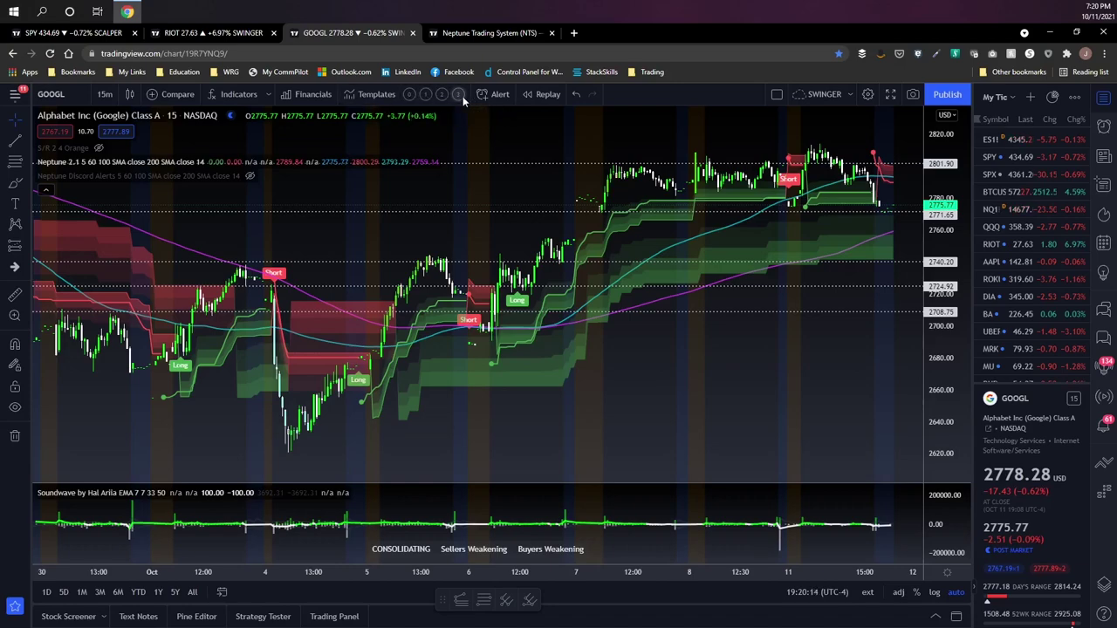
left_click(377, 95)
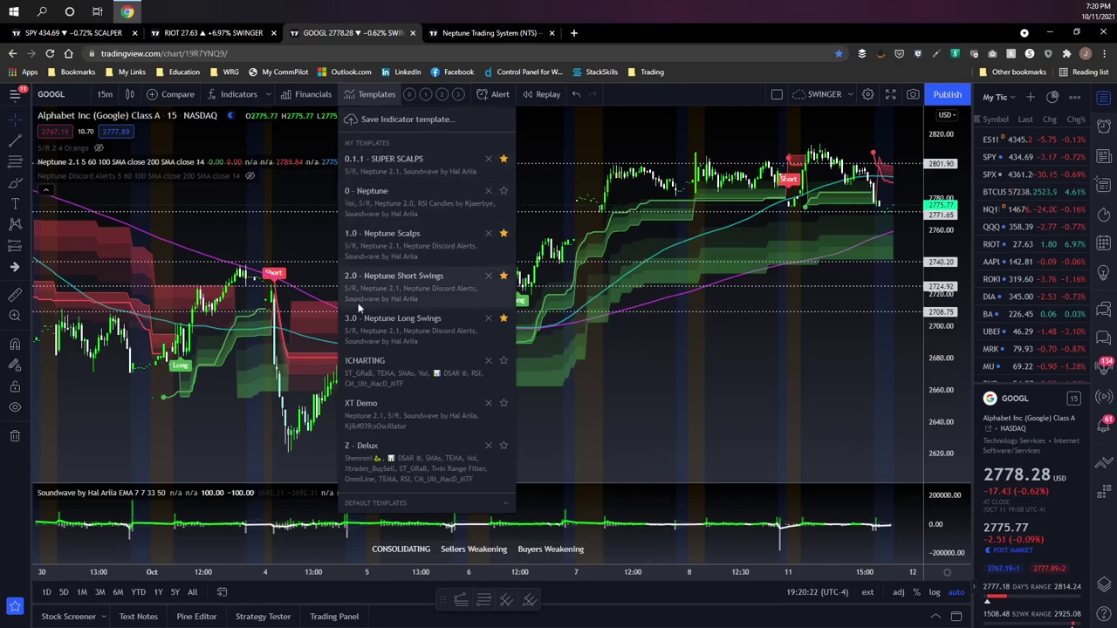
left_click(635, 374)
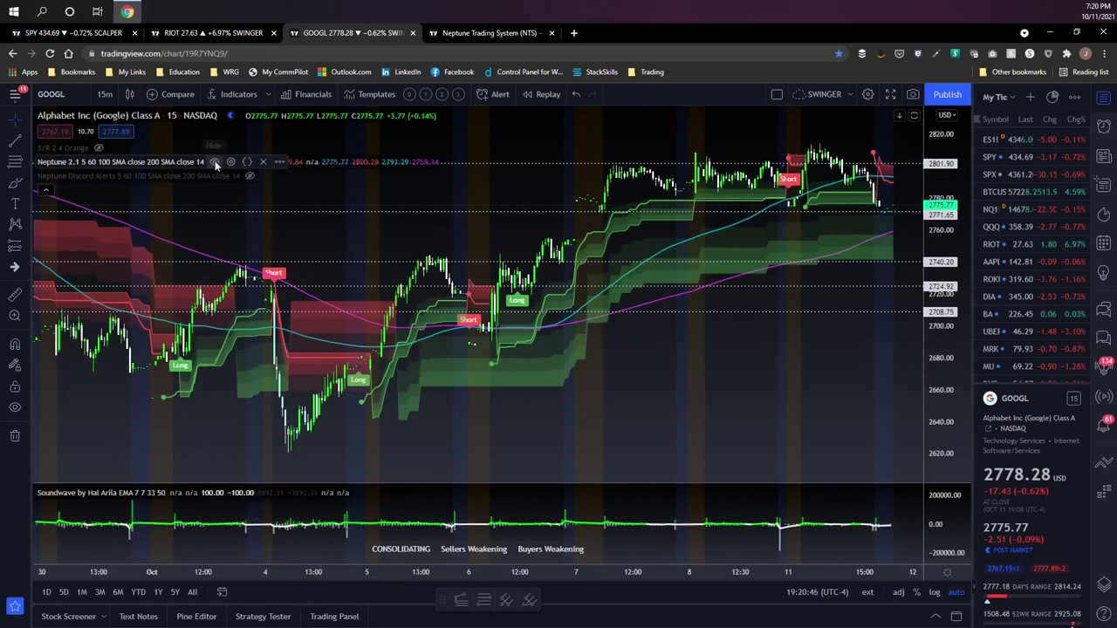
Step: Toggle the Neptune 2.1 indicator off and back on, and make the hidden S/R 2 4 Orange indicator visible on the chart
left_click(215, 161)
left_click(214, 160)
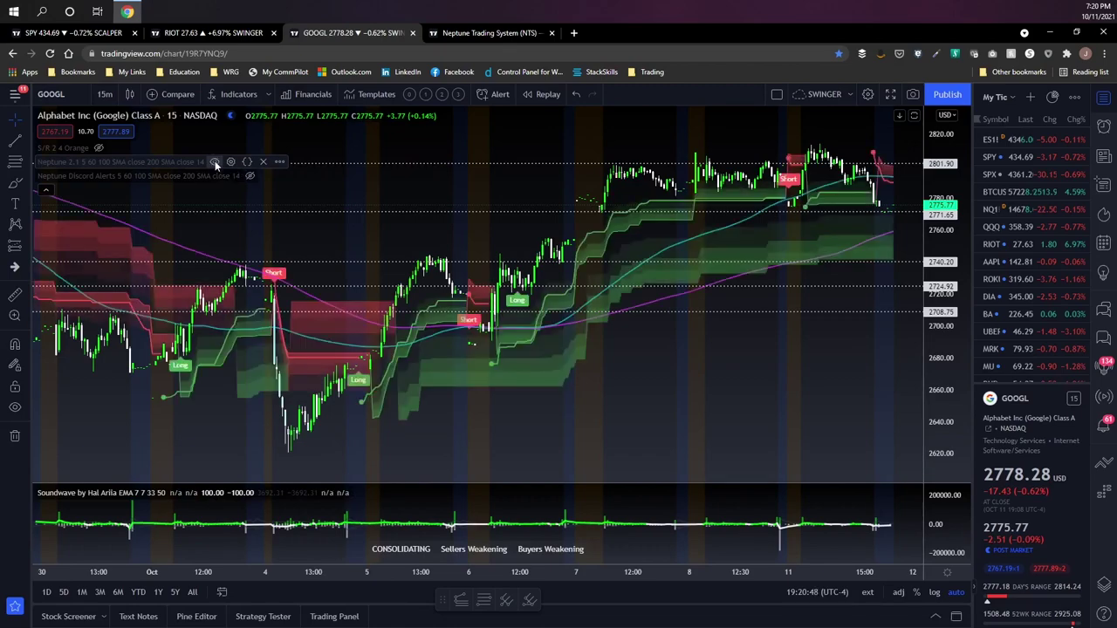
left_click(215, 160)
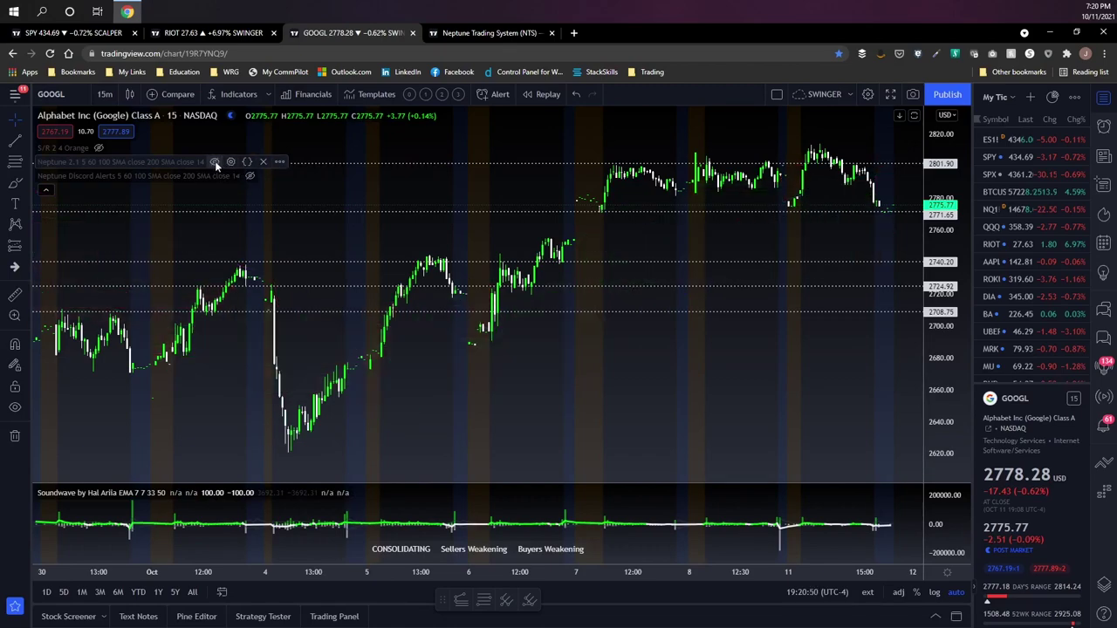
left_click(214, 161)
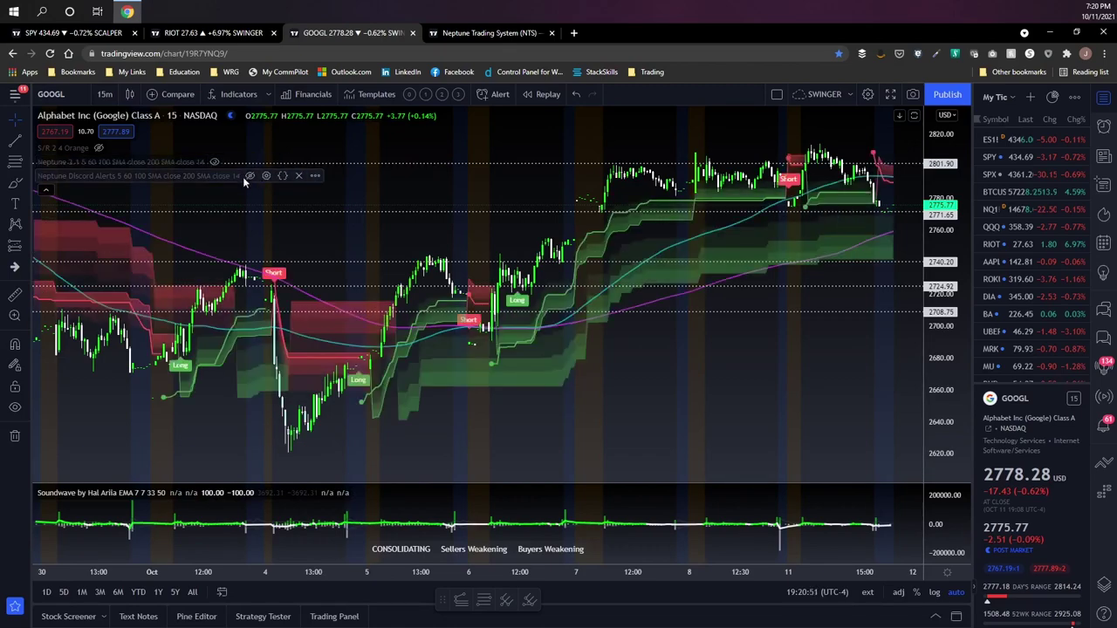
left_click(99, 148)
left_click(99, 148)
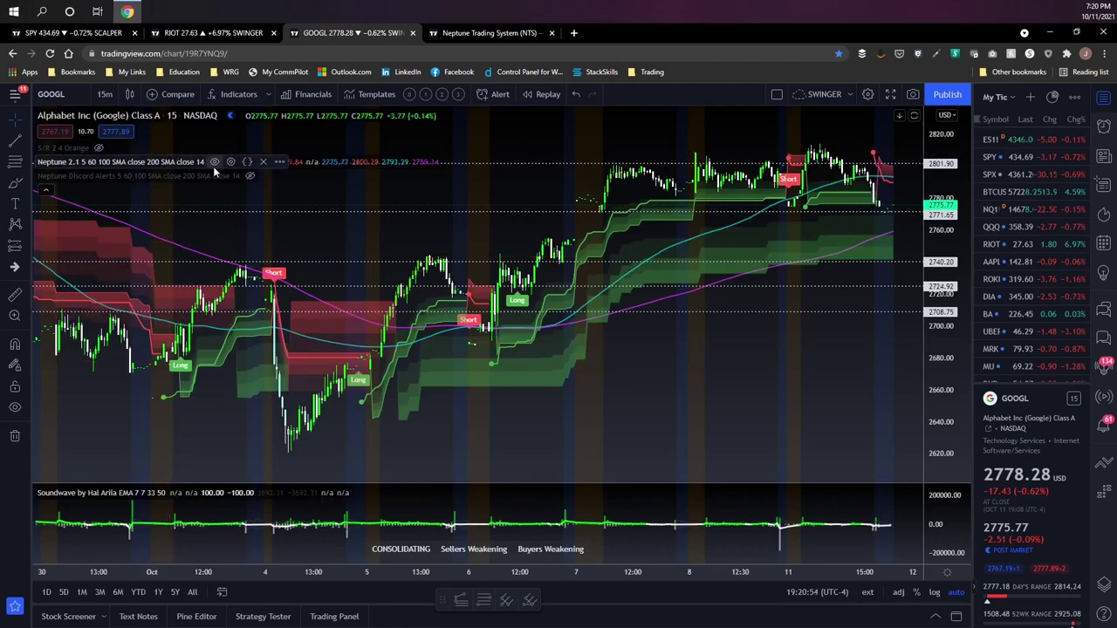
left_click(214, 162)
left_click(214, 161)
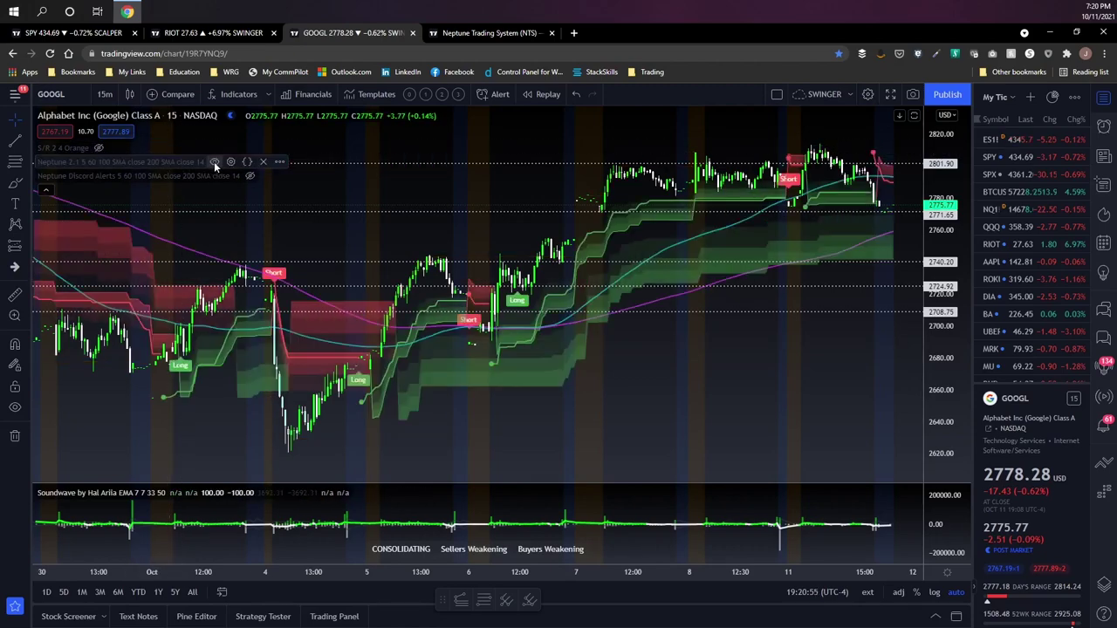
left_click(99, 147)
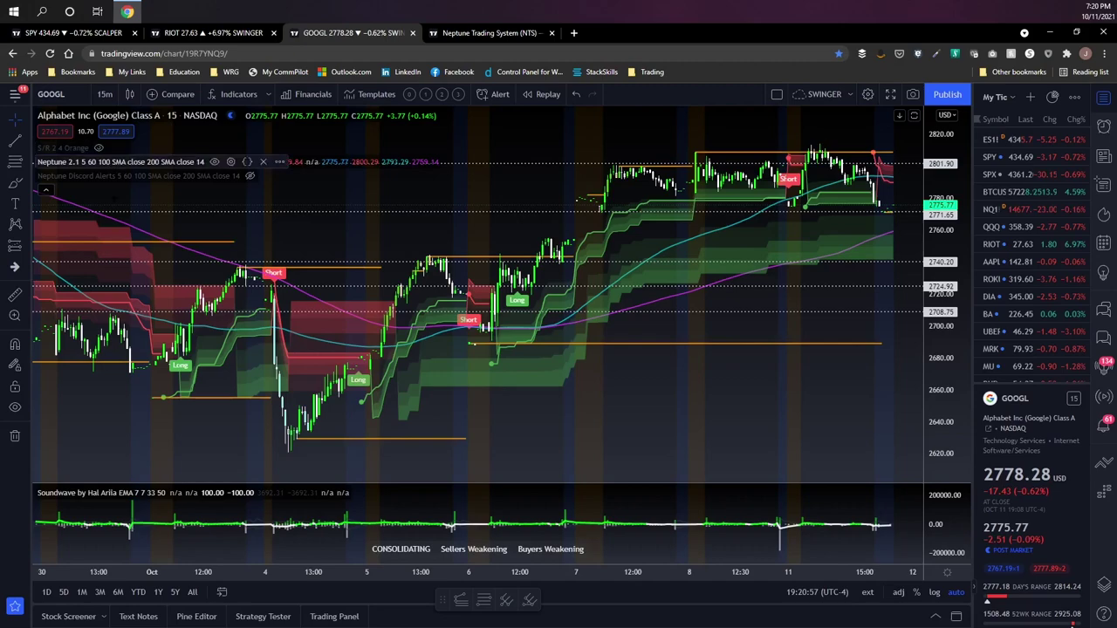
Step: Hide only the chart's drawings, switch to hiding only its indicators, and show everything again
left_click(16, 409)
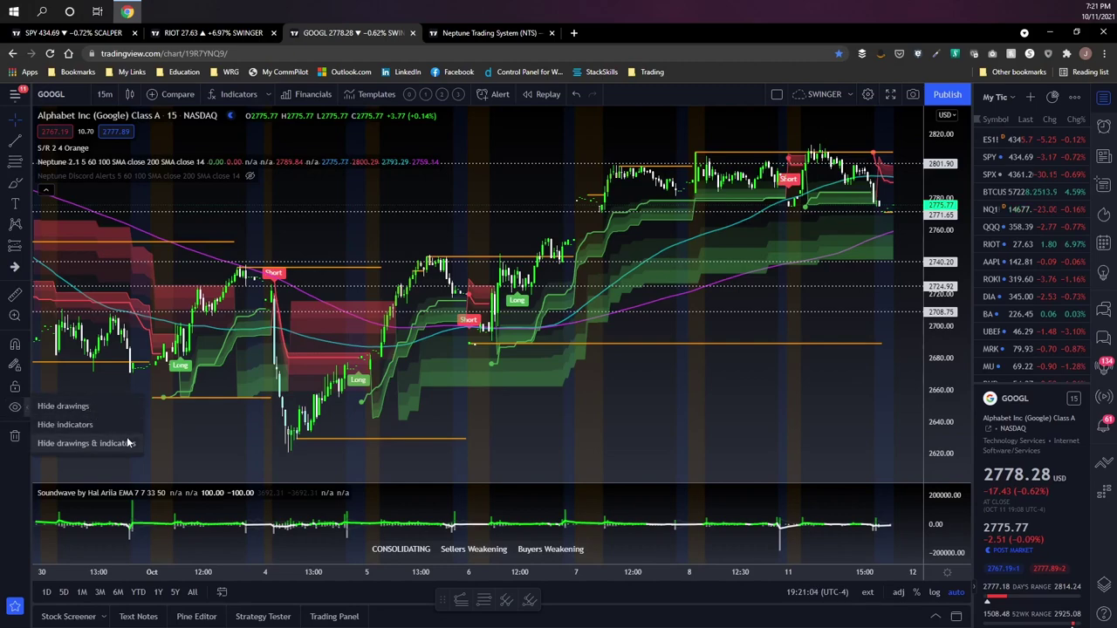
left_click(103, 406)
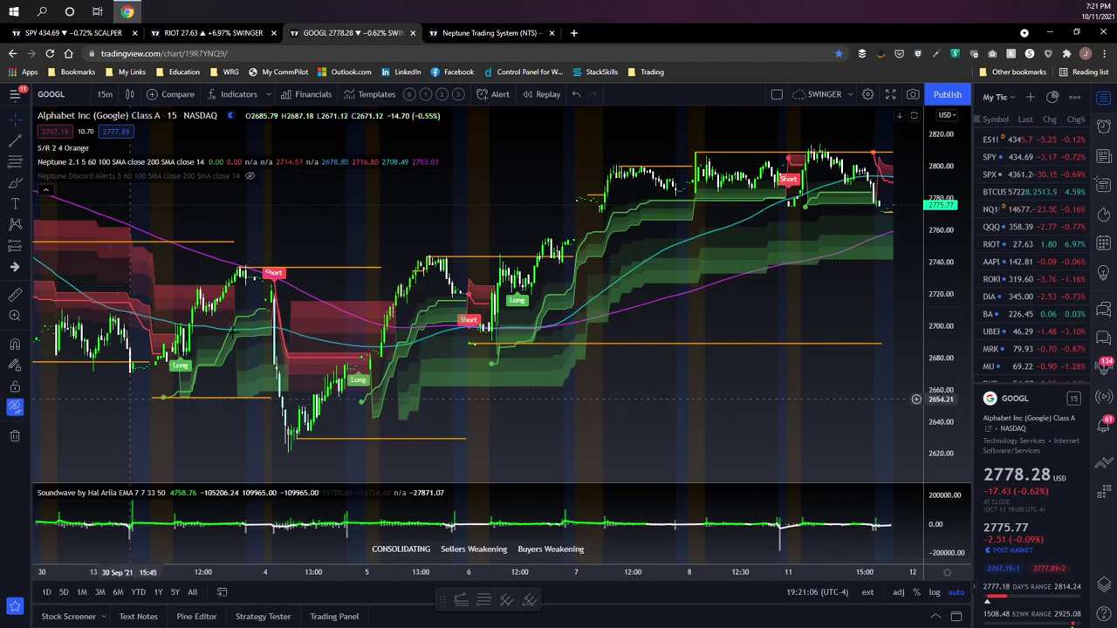
left_click(24, 409)
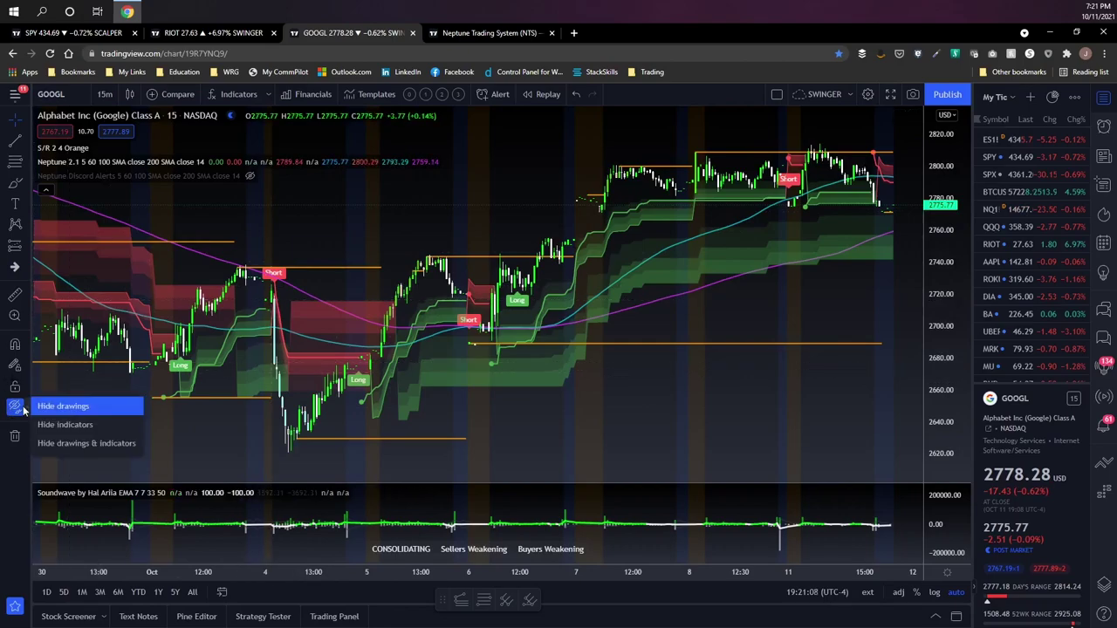
left_click(94, 424)
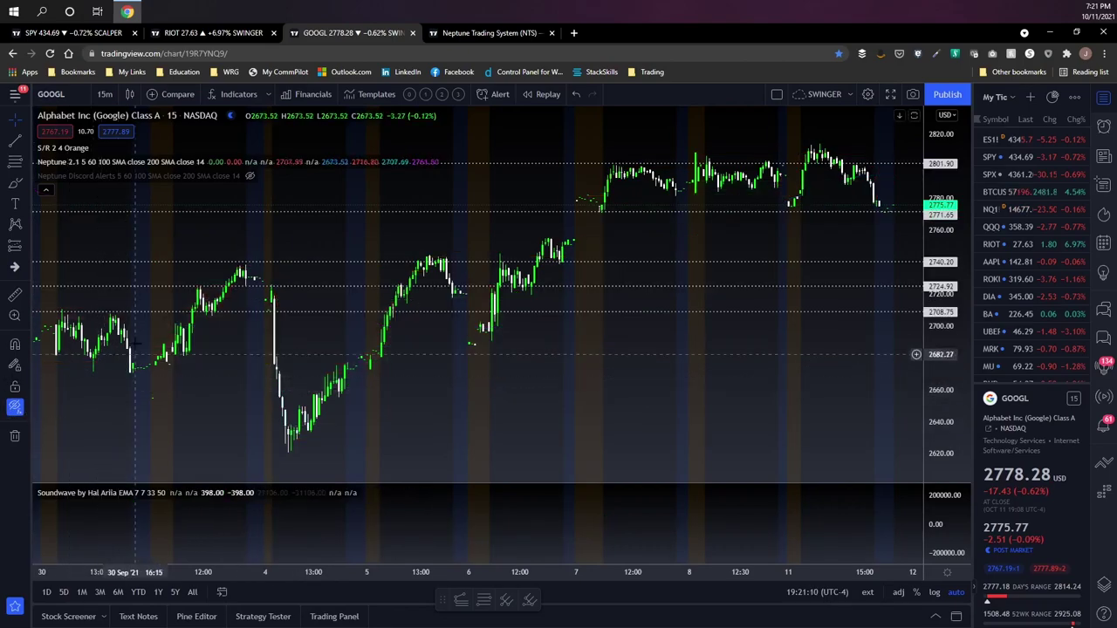
left_click(15, 407)
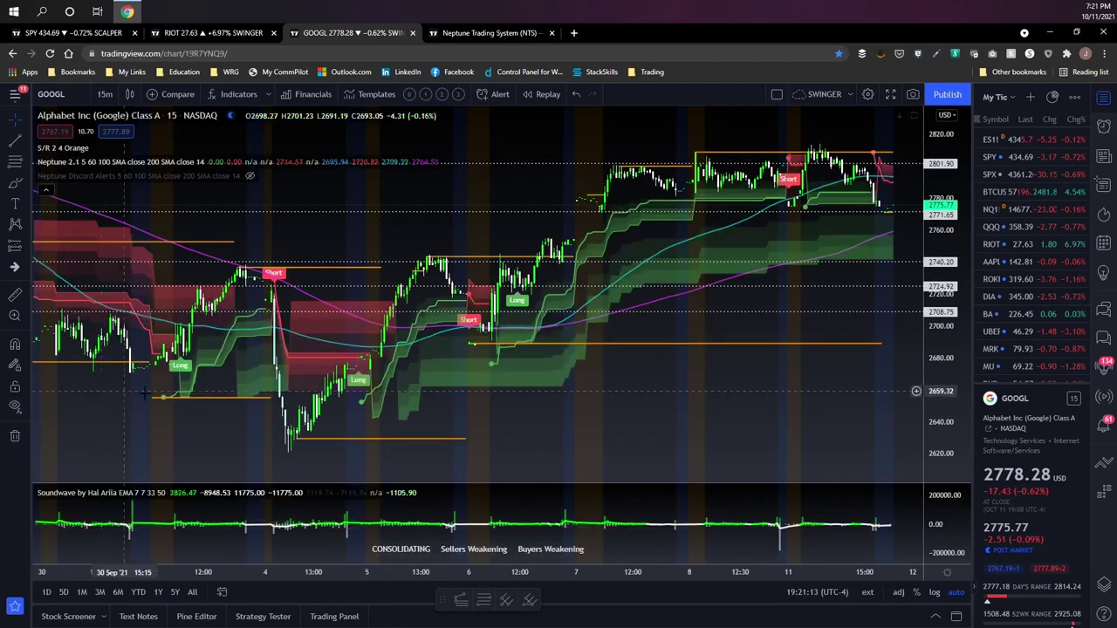
Step: Hide both the drawings and the indicators on the chart together, and bring them all back
left_click(24, 408)
left_click(70, 424)
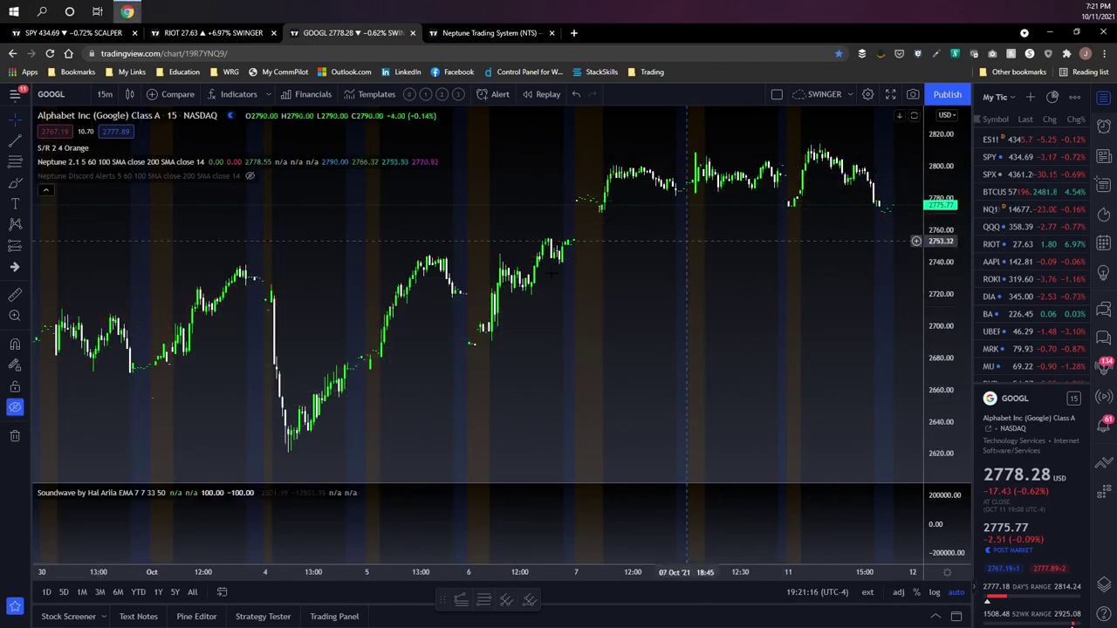
left_click(23, 407)
left_click(97, 443)
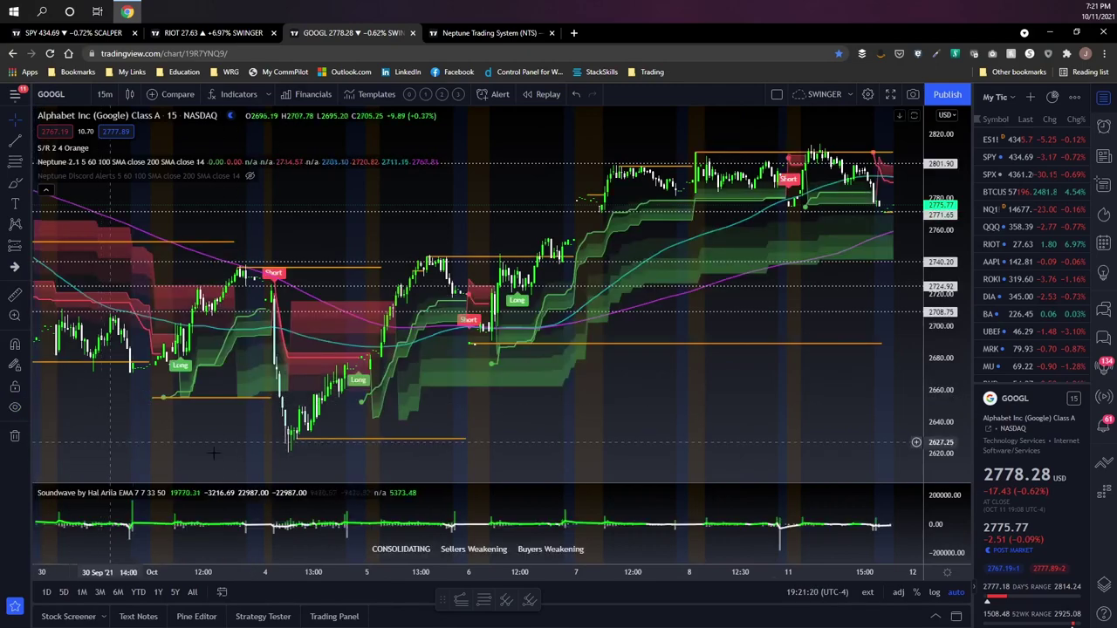